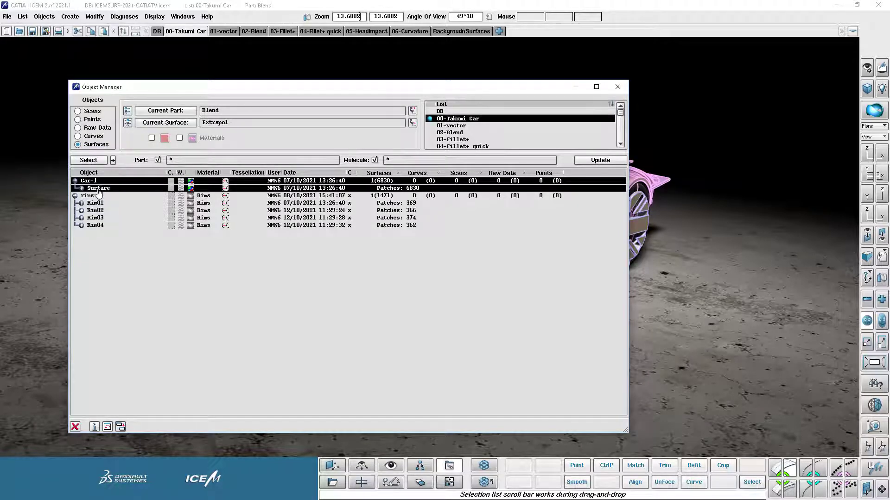
Rename the surface under Car-1 as Hello in the Object Manager and close the manager
click(99, 190)
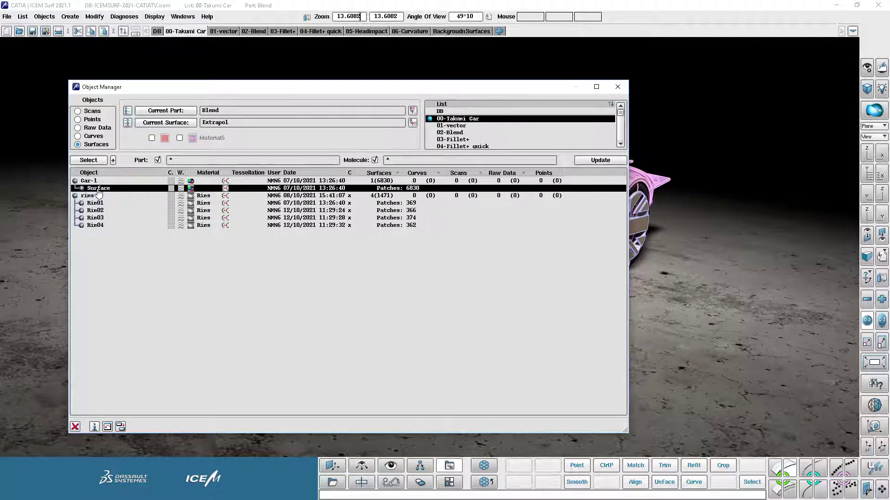
double_click(99, 190)
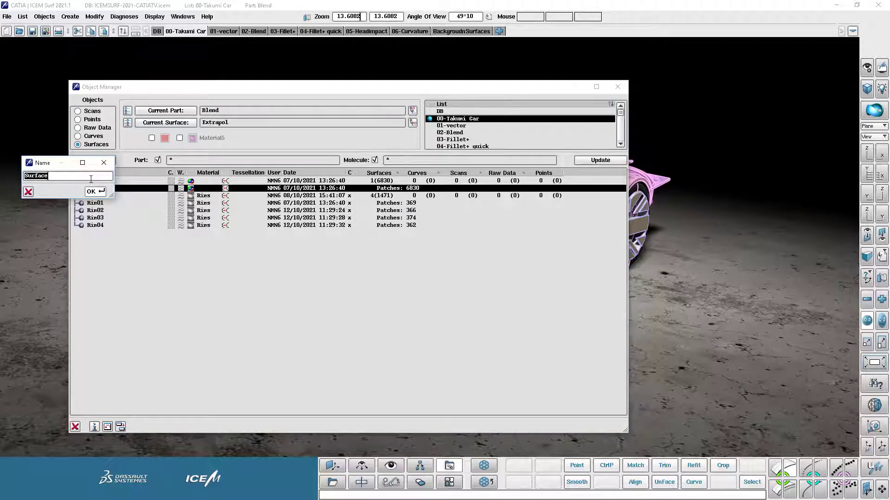
text(Hello)
key(Return)
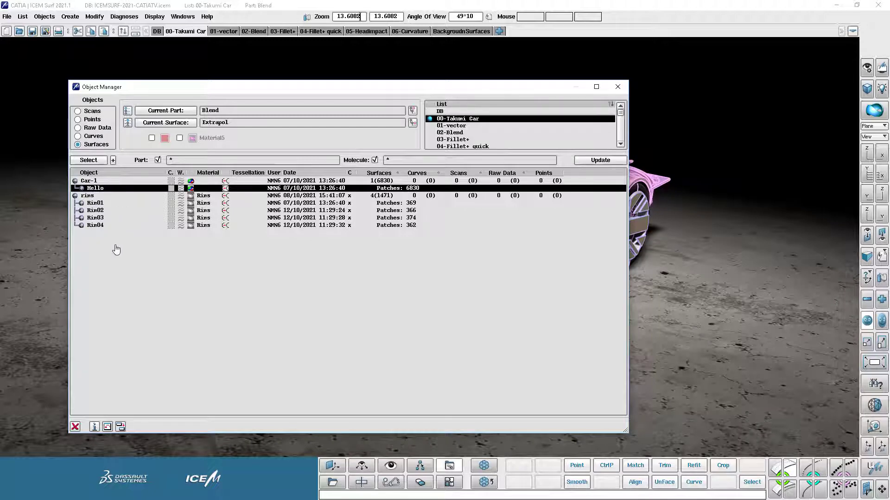
click(76, 427)
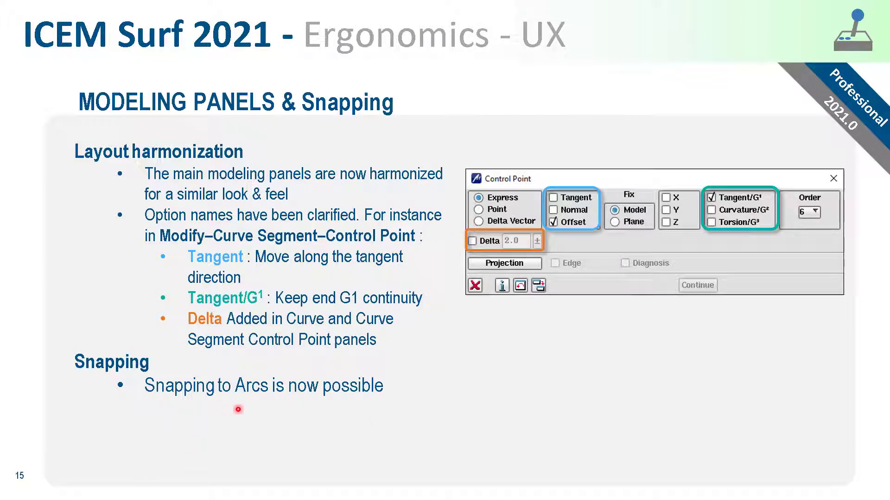
click(350, 395)
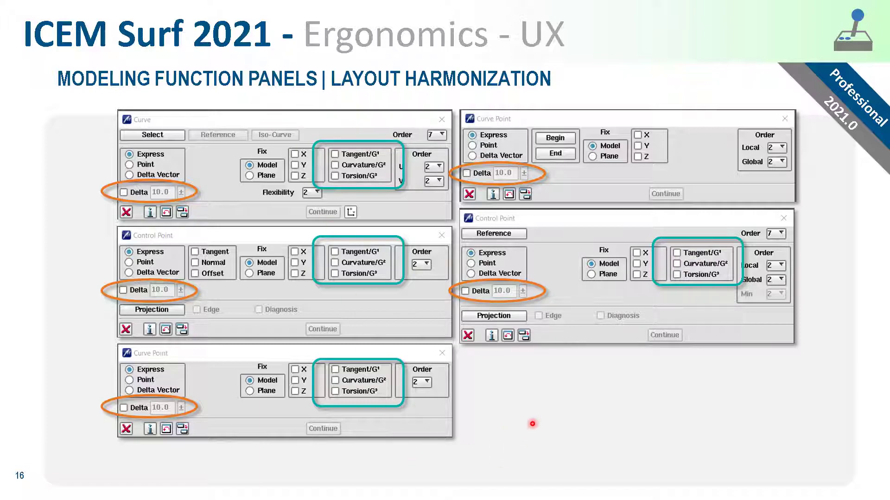
key(Right)
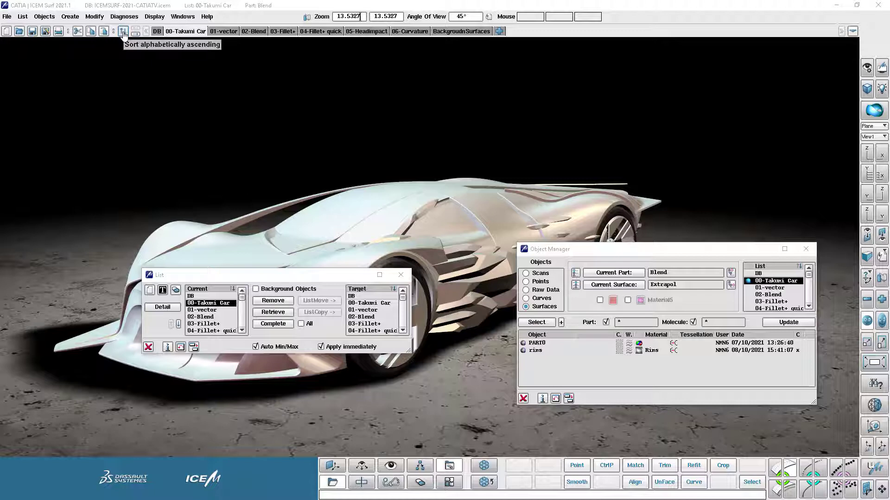
Sort the lists in descending alphabetical order, and switch them to the manual order
click(123, 32)
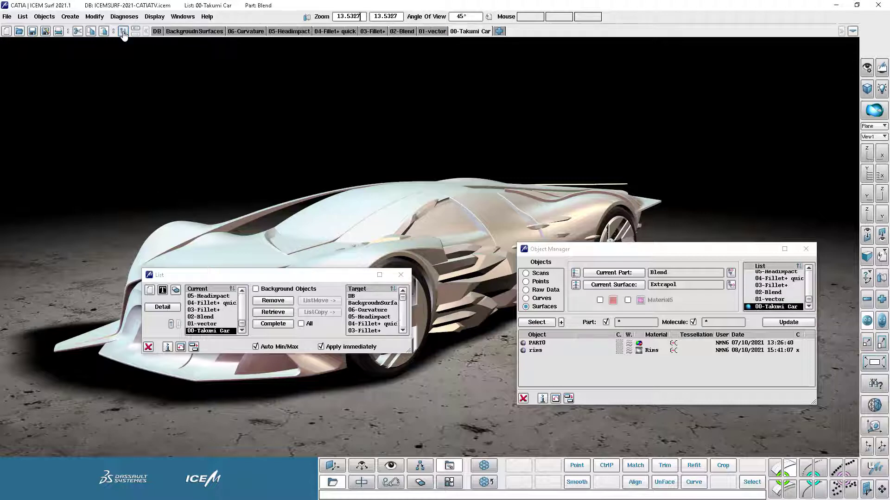
click(123, 32)
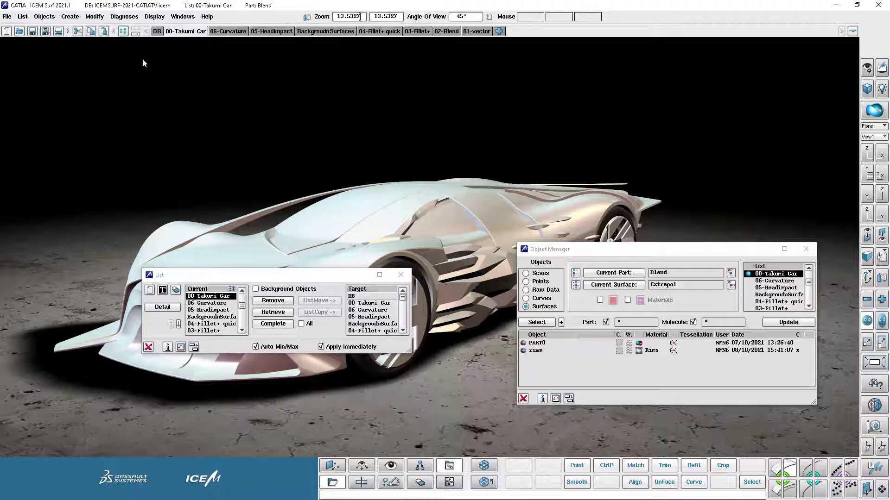
Shift the 00-Takumi Car list a few places down the manual order and bring it back directly after DB
click(137, 37)
click(138, 37)
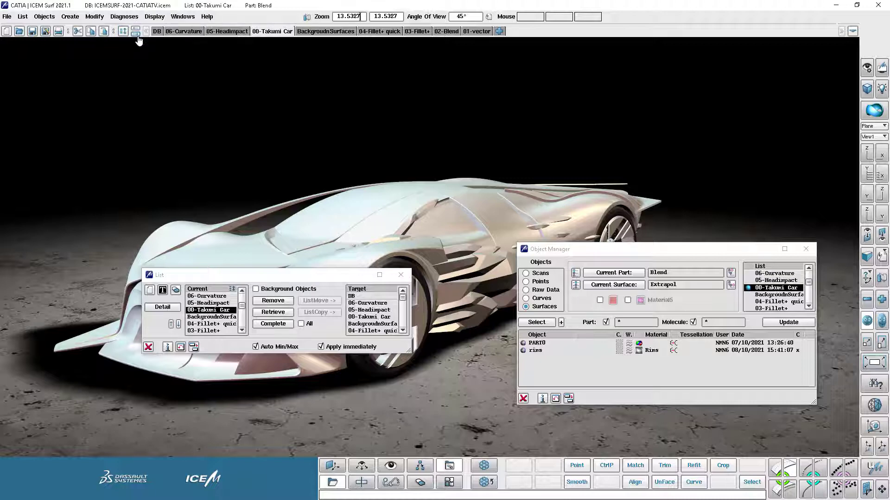
click(137, 37)
click(135, 29)
click(135, 29)
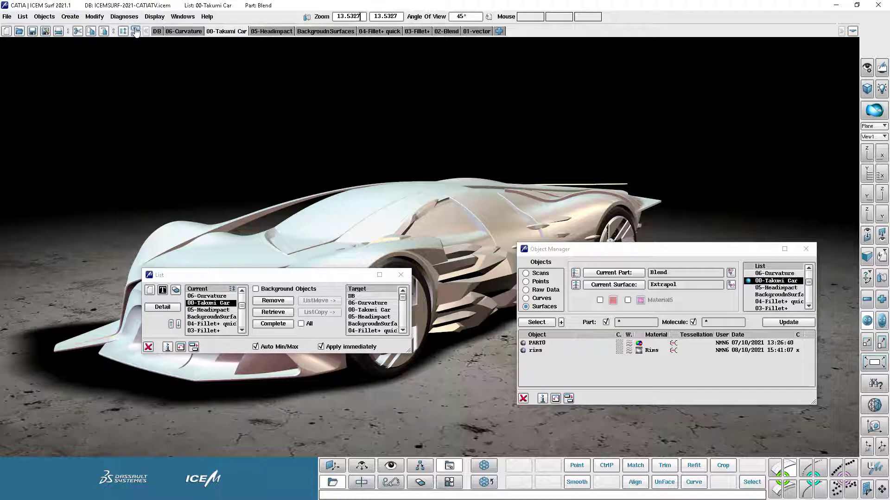
click(136, 30)
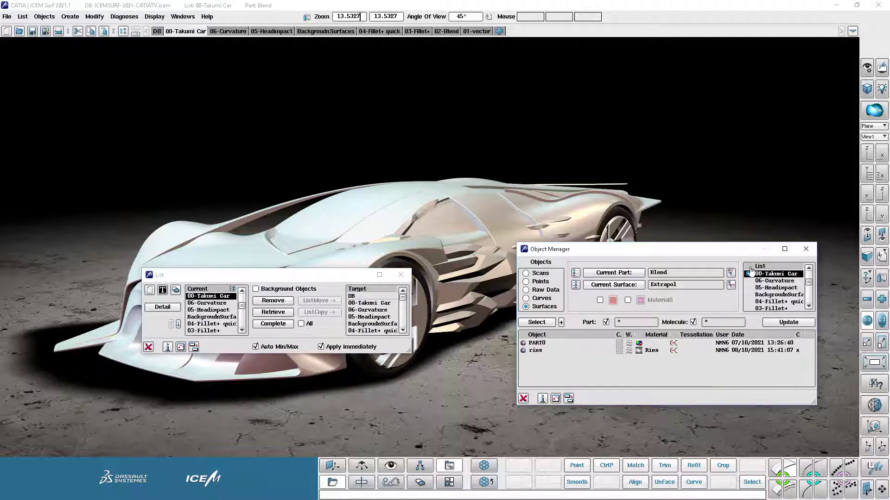
Sort the lists in descending order from the List window and return to manual order from the Object Manager
click(232, 291)
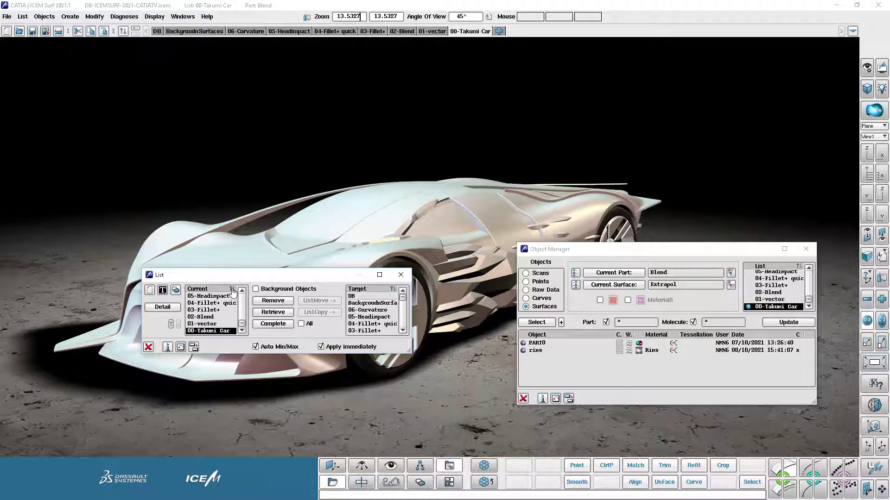
click(799, 266)
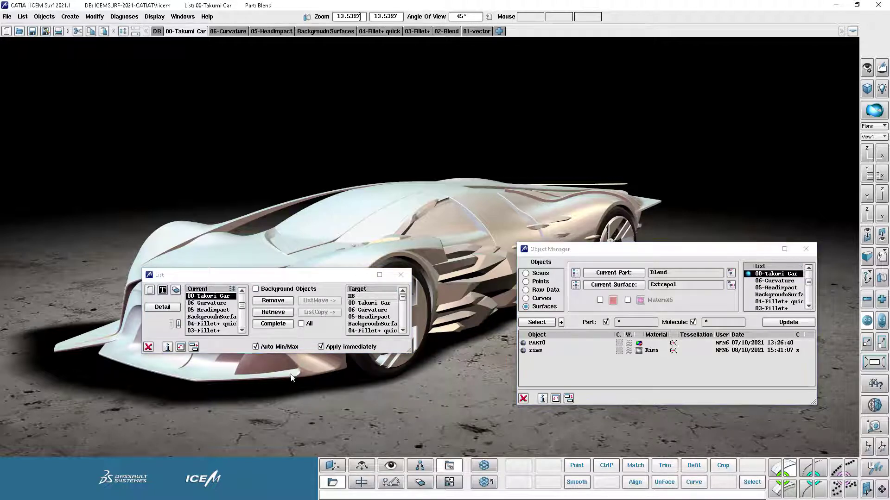
Move 00-Takumi Car below 05-Headimpact within the List window and return its list tab to directly after DB
scroll(211, 301, up, 1)
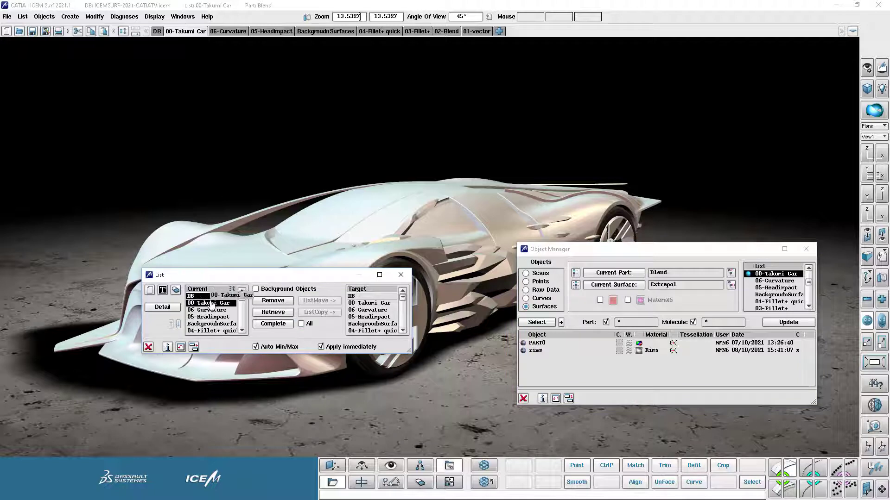
drag(207, 321, 208, 322)
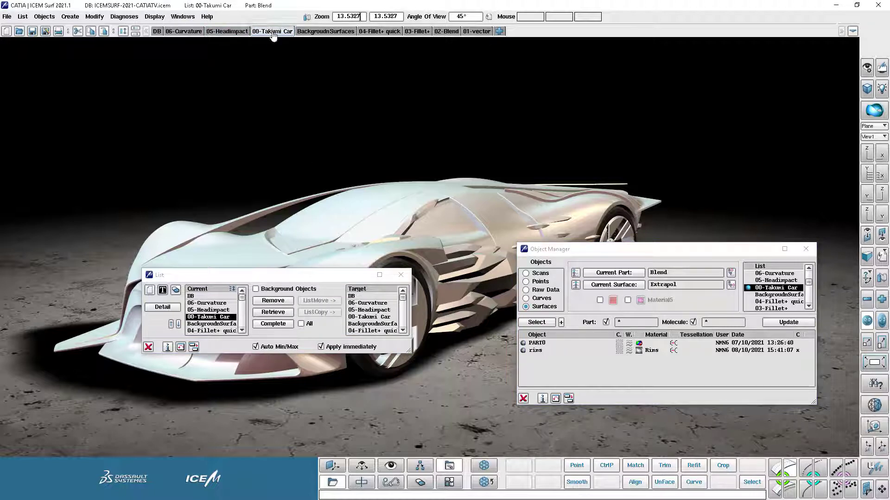
drag(272, 31, 175, 32)
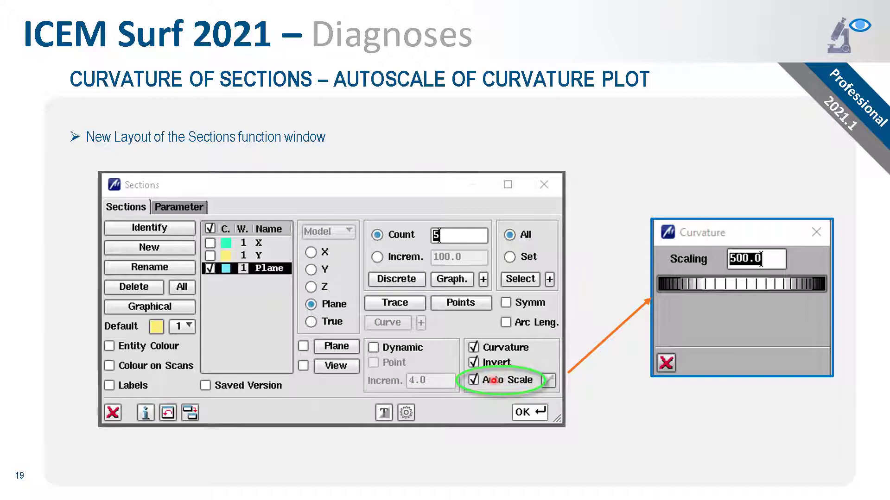
key(Right)
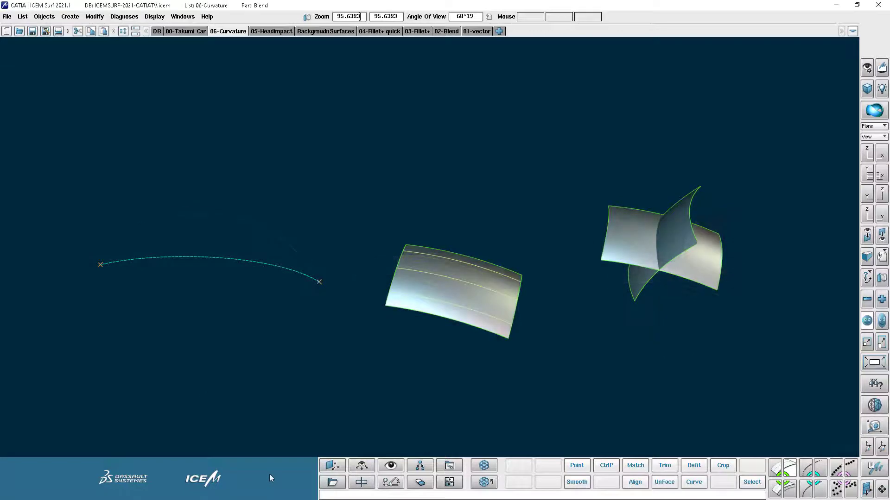
Create a bar-type curvature diagnosis with 3D direction on the free curve of the 06-Curvature list
key(ctrl+d)
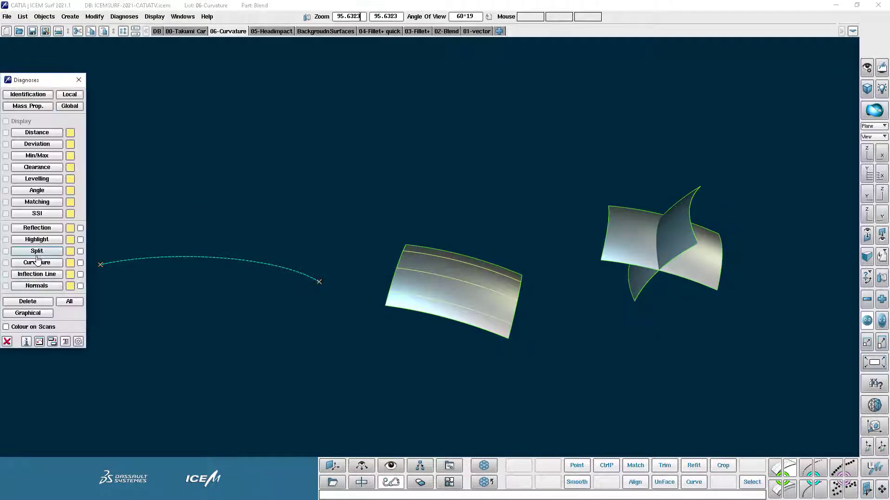
click(37, 262)
click(437, 65)
drag(280, 187, 233, 289)
middle_click(225, 308)
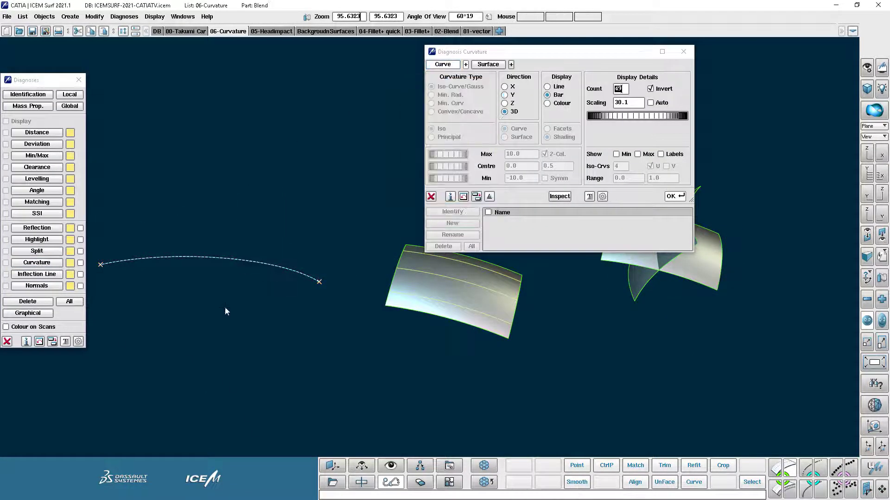
click(679, 198)
Try a scaling of 5 and of 30 on the curve's curvature plot
drag(633, 103, 614, 102)
text(5)
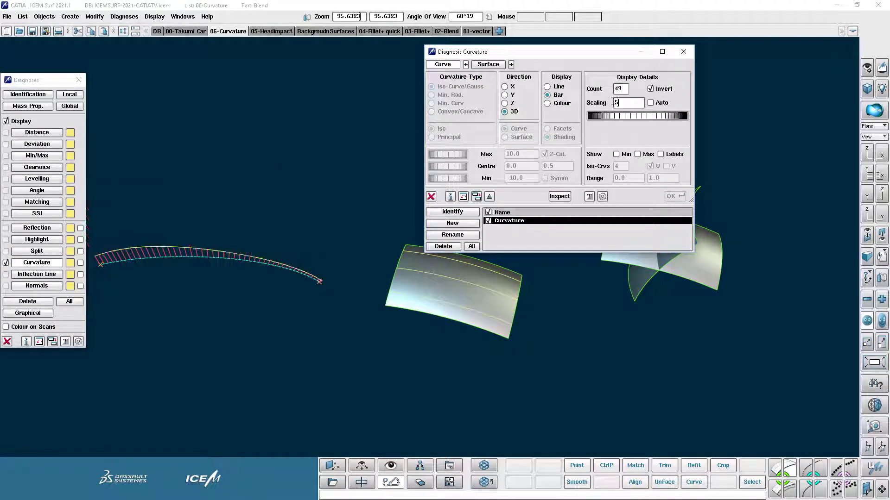
text(30)
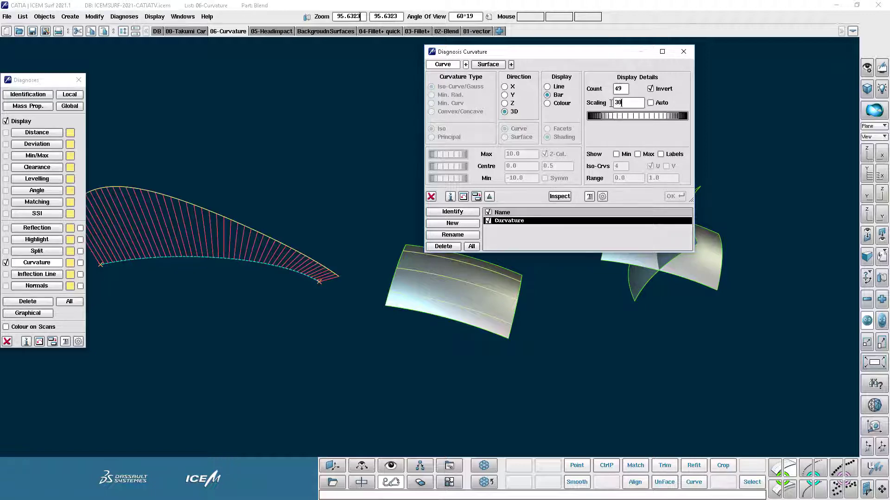
middle_drag(233, 195, 282, 194)
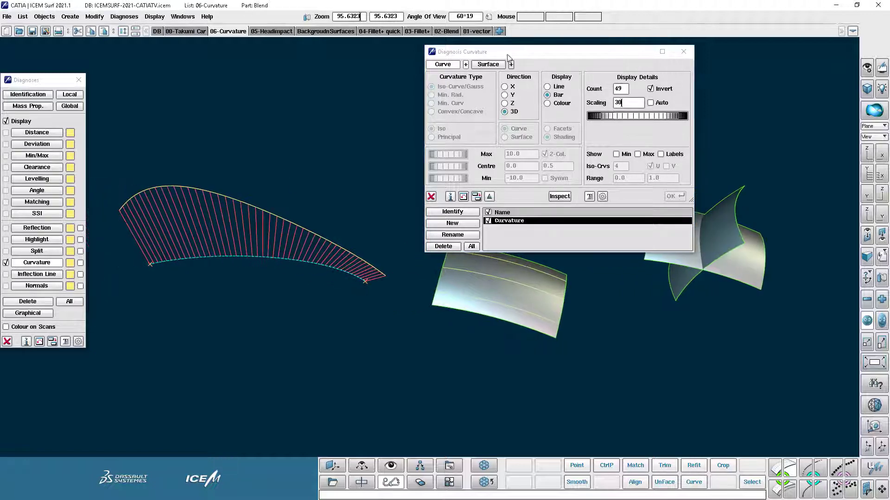
Enable automatic scaling for the curve's curvature plot, raise the scaling to about 20.4 and close the diagnosis windows
click(650, 103)
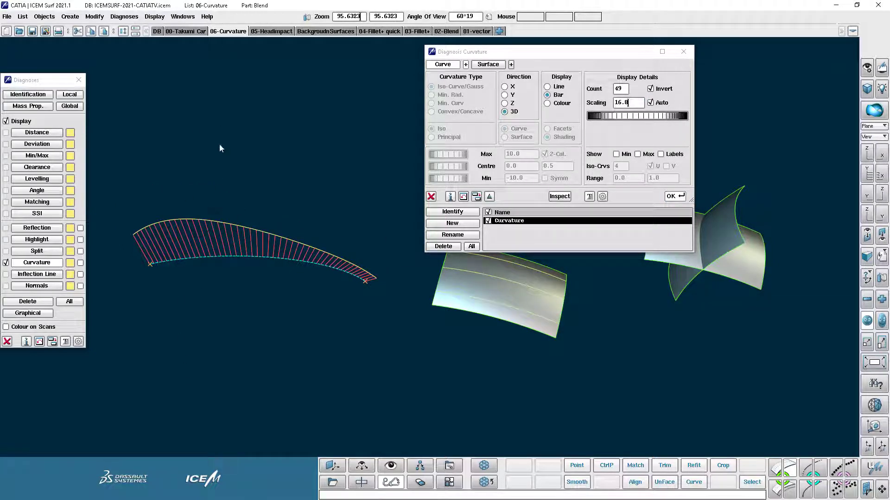
click(610, 117)
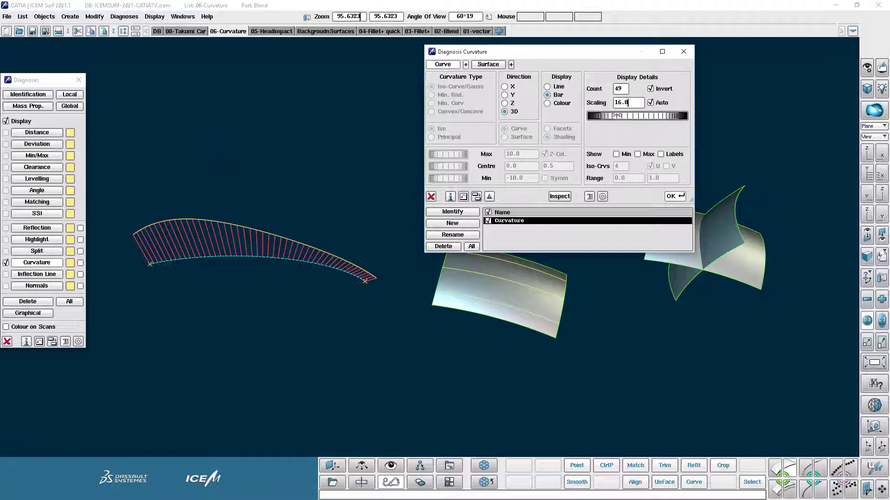
drag(616, 116, 666, 133)
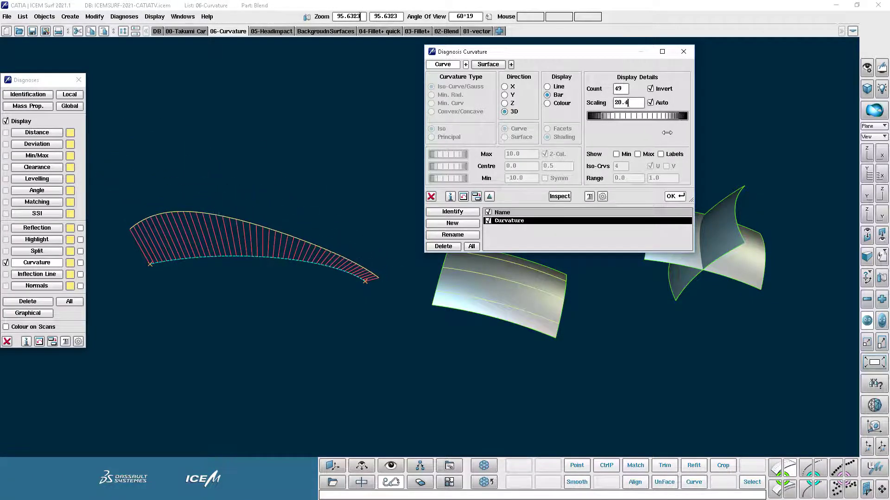
click(431, 197)
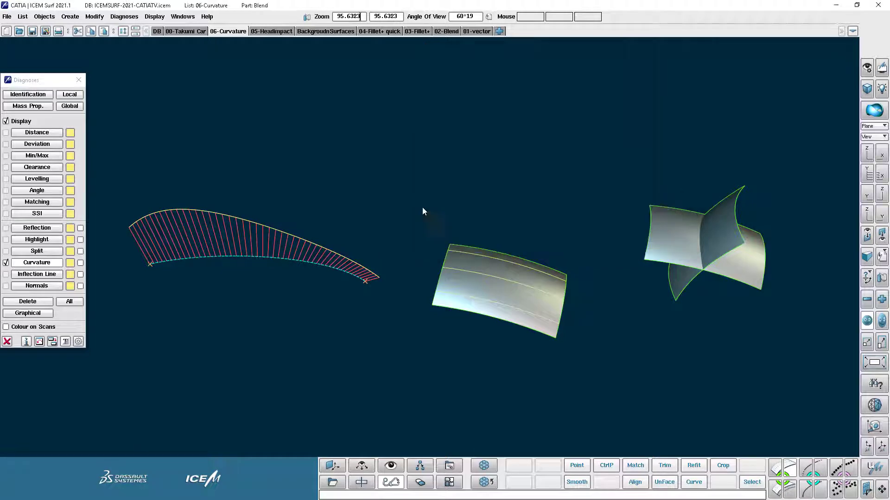
click(7, 344)
Display inverted curvature plots on the three X sections of the middle surface with the Sections function
click(360, 481)
ctrl+shift+right_drag(545, 288, 556, 241)
click(294, 203)
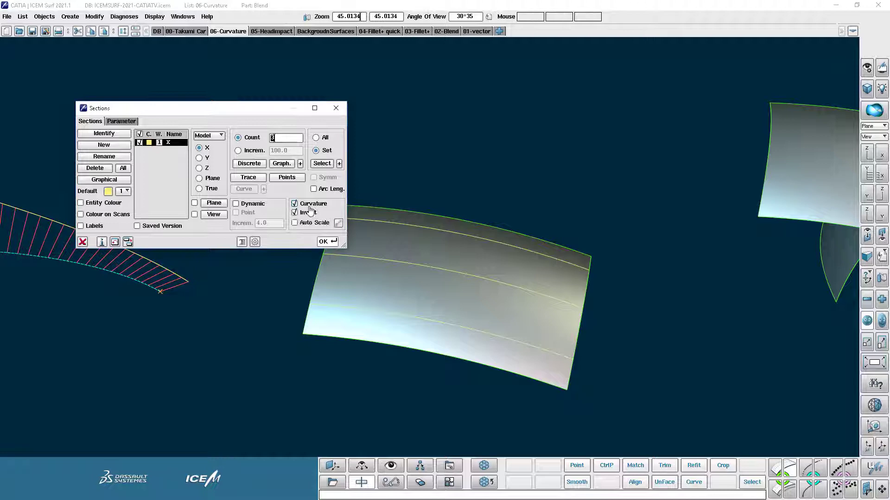
click(332, 244)
ctrl+shift+middle_drag(512, 163, 481, 143)
ctrl+shift+drag(481, 142, 537, 99)
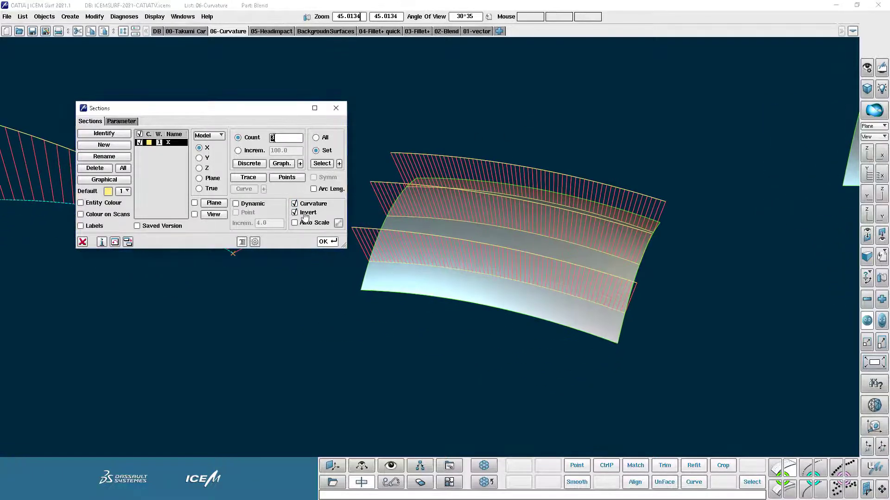
Enable Auto Scale for the section curvature plots and reapply the sections at several zoom levels
click(295, 223)
ctrl+shift+right_drag(442, 223, 443, 186)
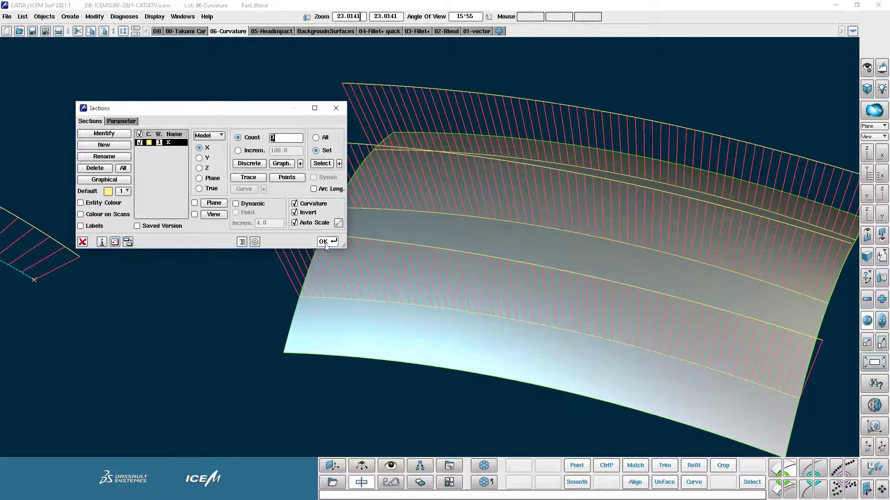
click(323, 244)
ctrl+shift+right_drag(452, 231, 451, 184)
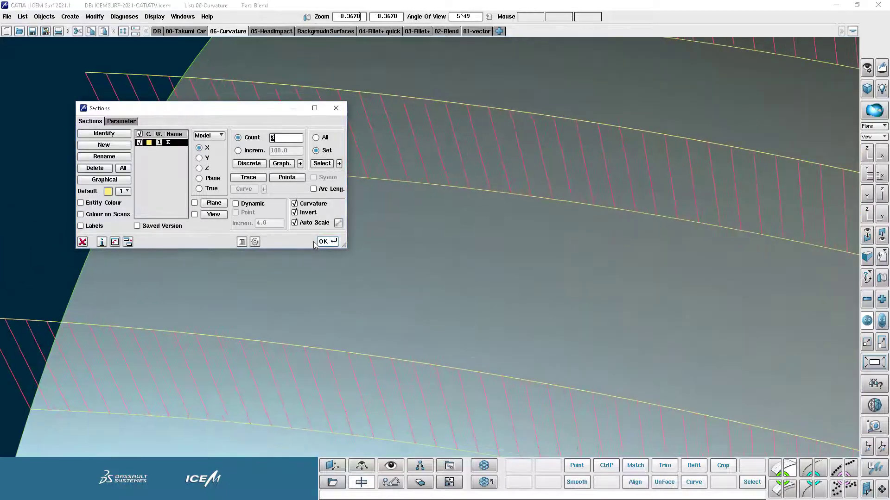
click(323, 244)
ctrl+shift+right_drag(517, 147, 552, 199)
ctrl+shift+middle_drag(551, 199, 460, 241)
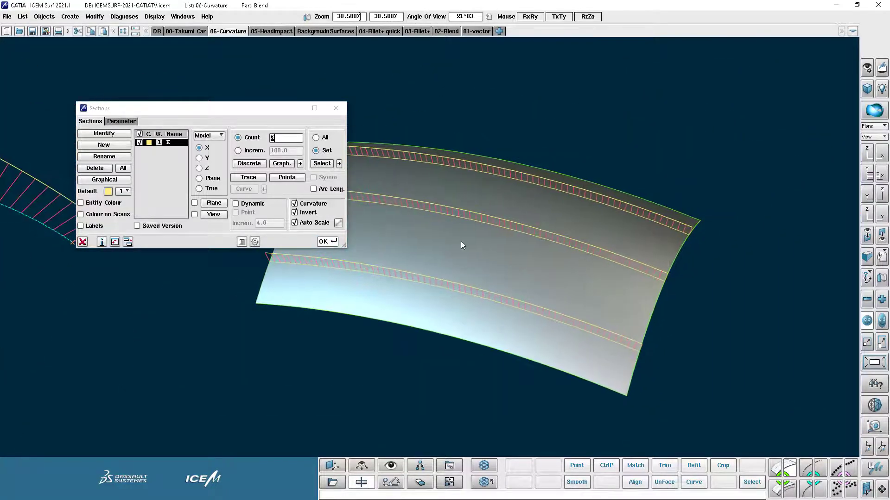
Set the scaling of the section curvature plots to 5.0 and close the Sections function
click(339, 224)
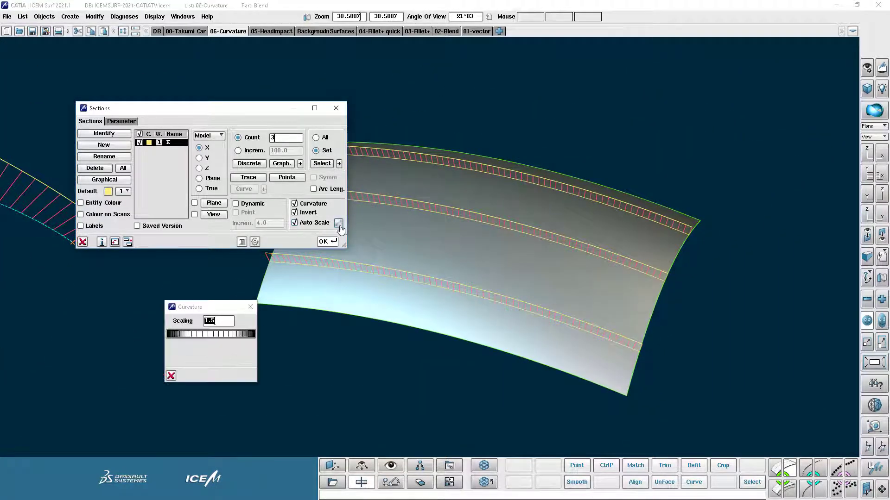
drag(209, 334, 252, 340)
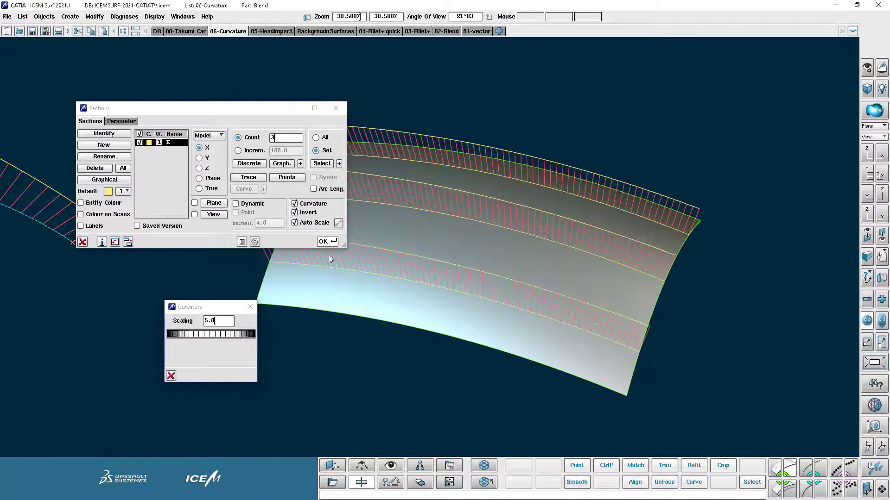
click(339, 224)
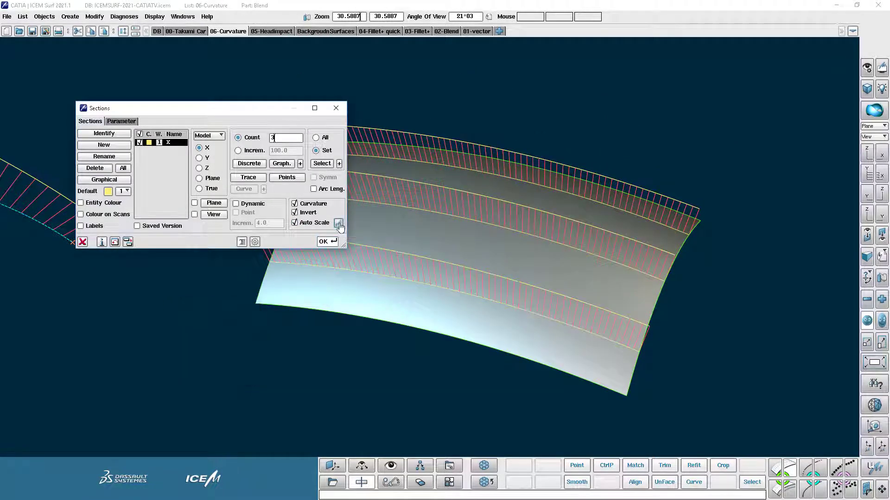
click(82, 242)
Bring the two intersecting surfaces into the centre of the view for inspection
ctrl+shift+right_drag(408, 259, 477, 245)
ctrl+shift+middle_drag(723, 128, 481, 181)
ctrl+shift+drag(481, 184, 481, 223)
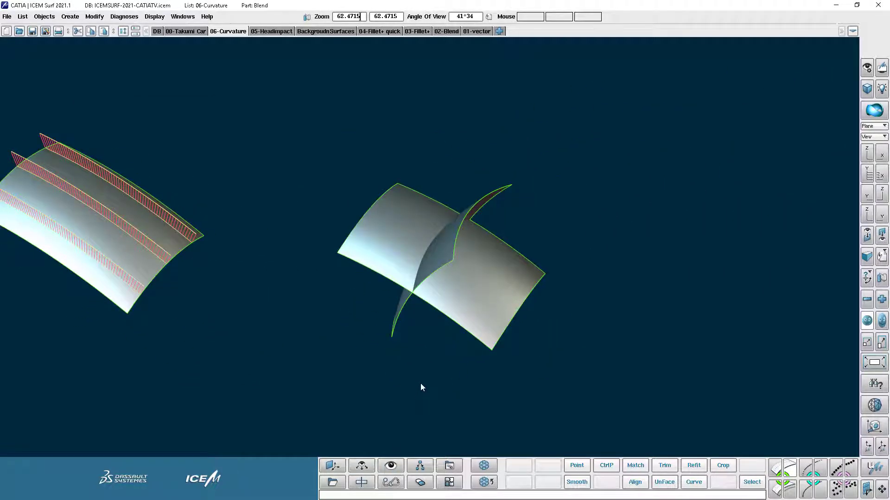
Run the Surface-Surface Intersection diagnosis on the two intersecting surfaces with tolerance 0.001 and an inverted curvature plot
click(391, 481)
click(37, 213)
click(375, 226)
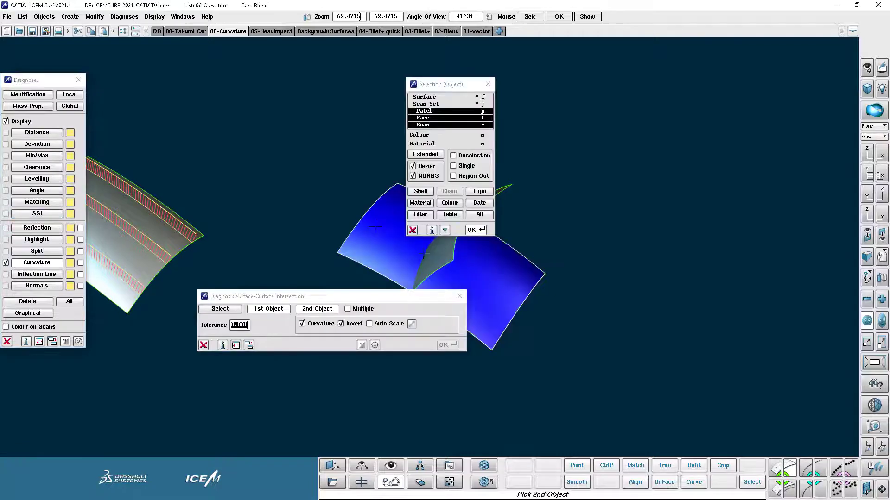
click(434, 255)
ctrl+shift+middle_drag(474, 240, 353, 173)
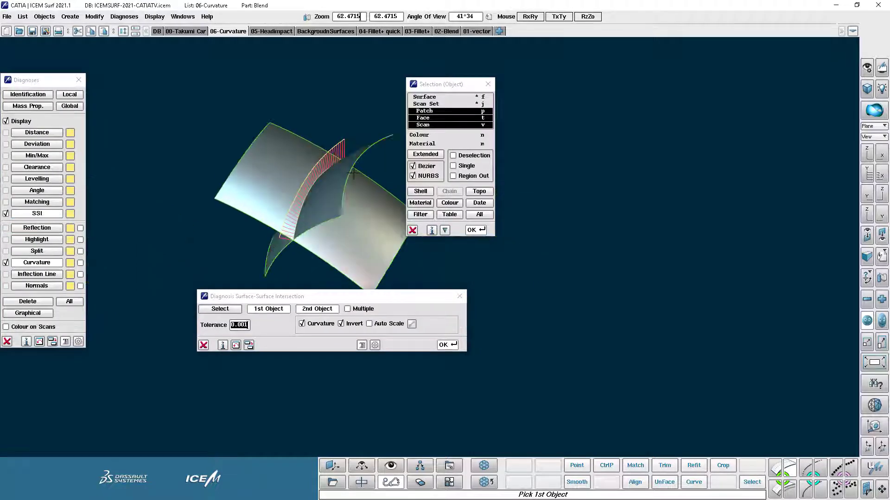
Enable Auto Scale for the intersection curvature plot, reapply it at a different zoom, and open its scaling setting
click(369, 324)
click(446, 346)
ctrl+shift+drag(319, 204, 320, 167)
ctrl+shift+right_drag(319, 167, 317, 133)
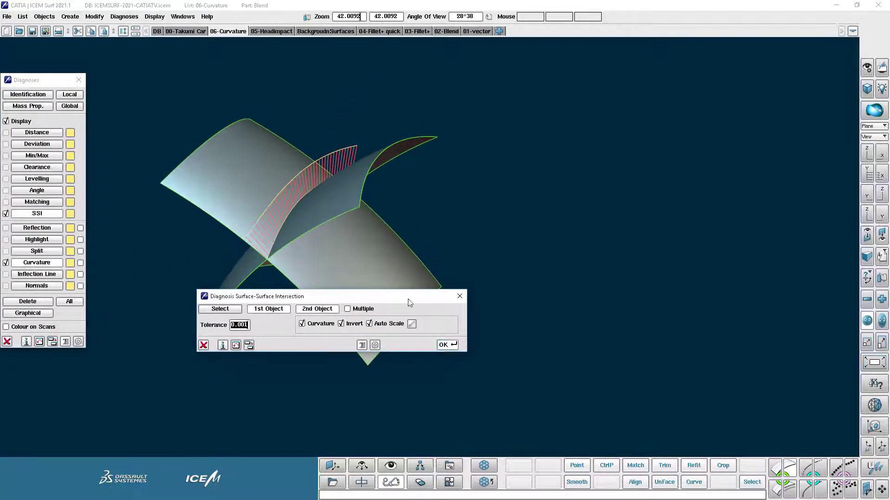
click(412, 324)
drag(211, 334, 230, 334)
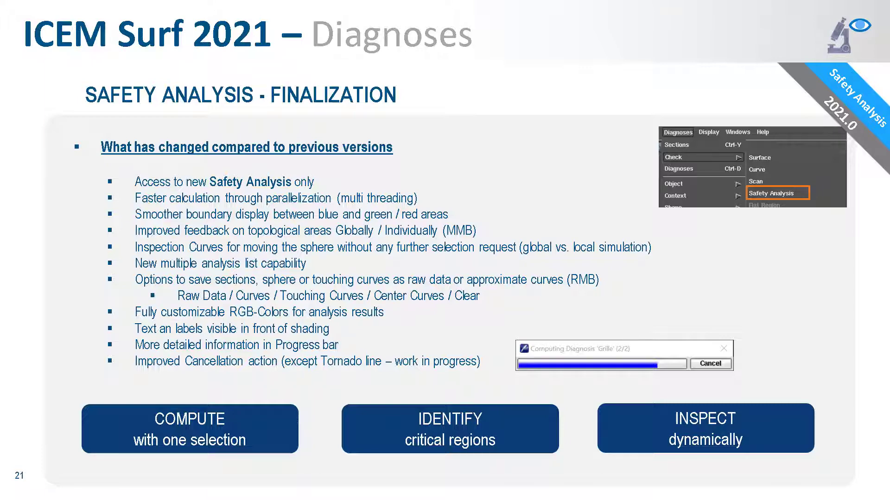
key(Right)
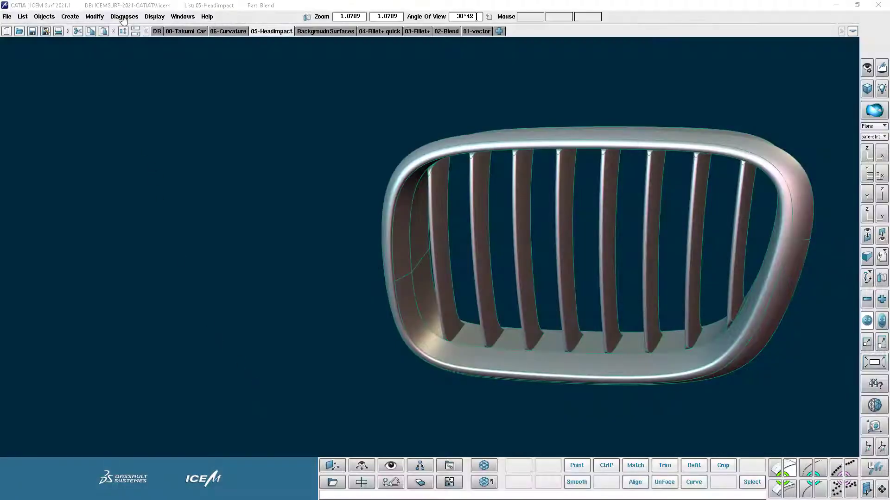
Start a Safety Analysis check and add the grille part to its selection list
click(124, 18)
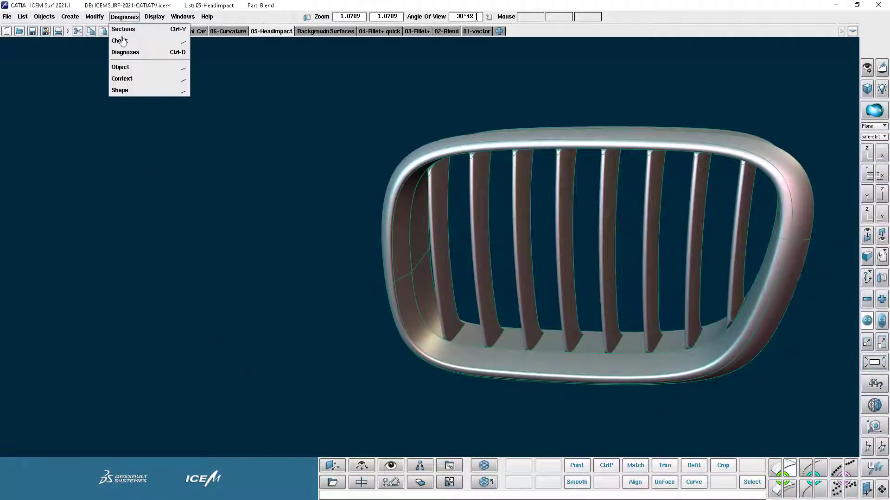
mouse_move(122, 43)
click(206, 79)
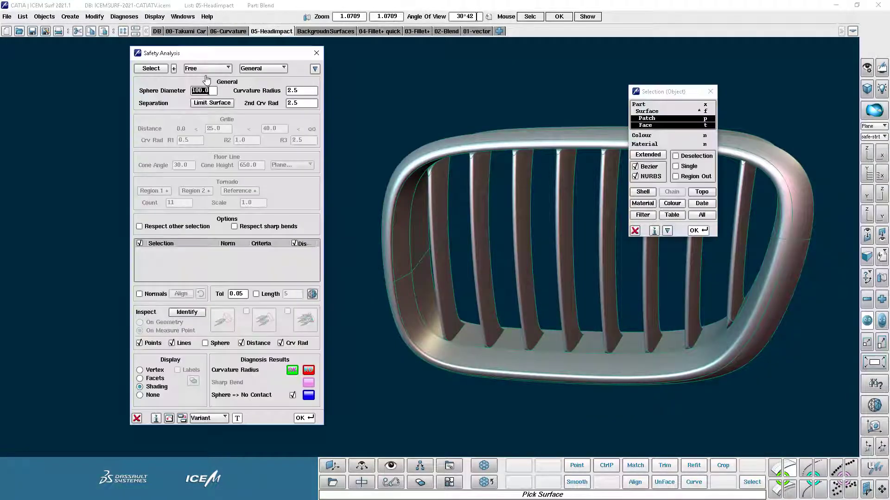
mouse_move(215, 65)
mouse_down()
mouse_move(206, 70)
mouse_move(228, 63)
mouse_up()
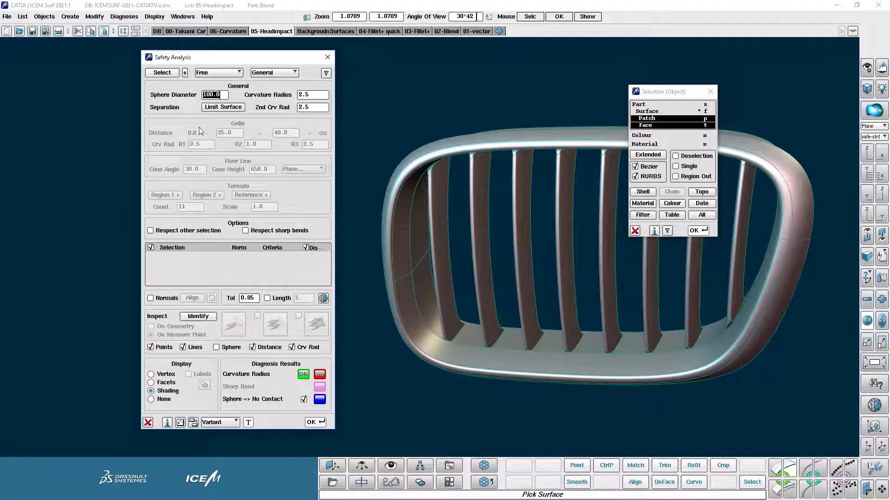
click(448, 146)
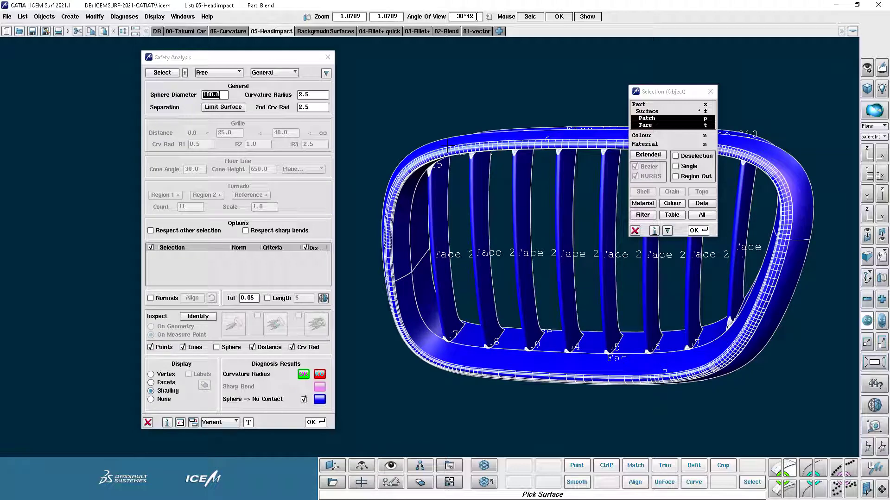
key(Return)
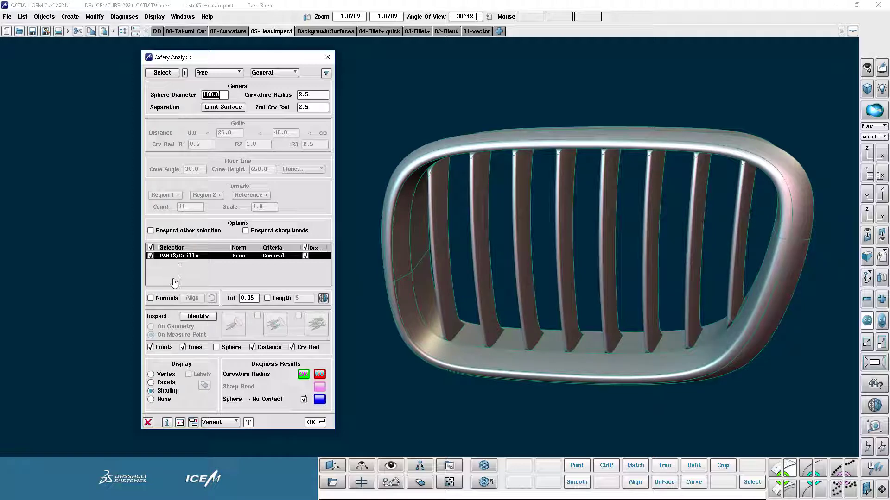
right_click(209, 263)
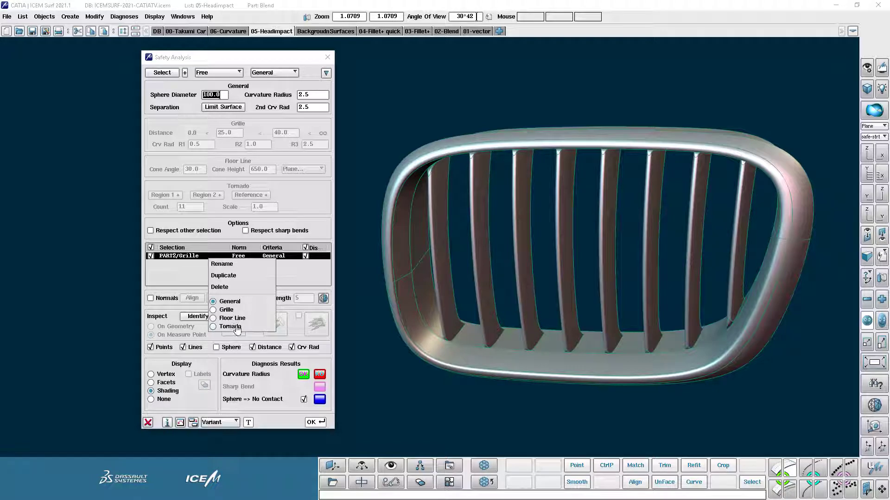
click(183, 278)
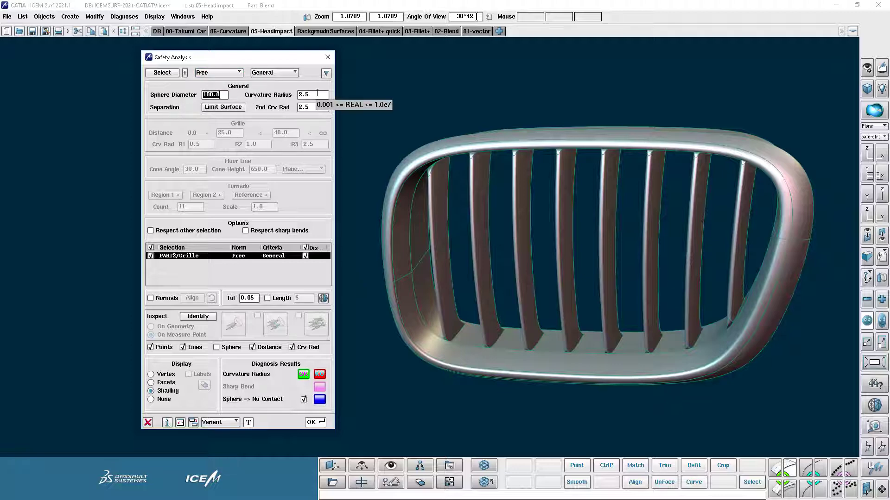
Set the safety analysis norm to ECE 26 and keep the General criteria
click(211, 74)
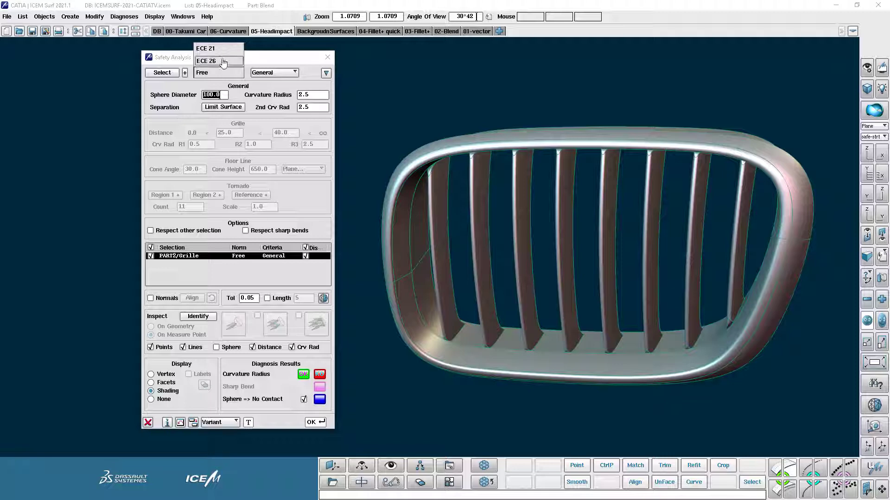
click(223, 62)
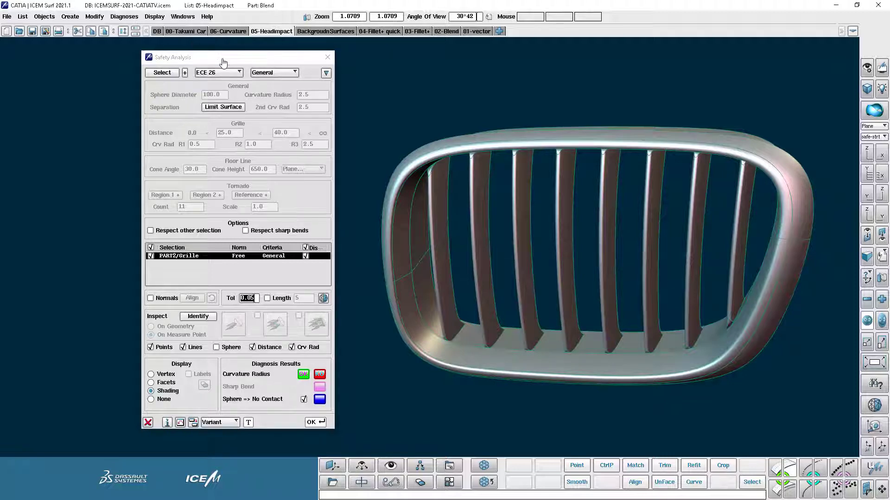
click(284, 74)
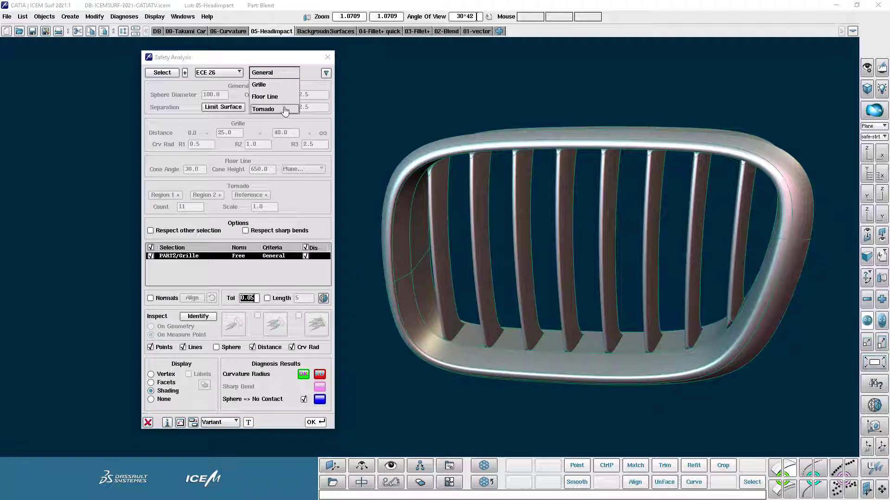
click(287, 74)
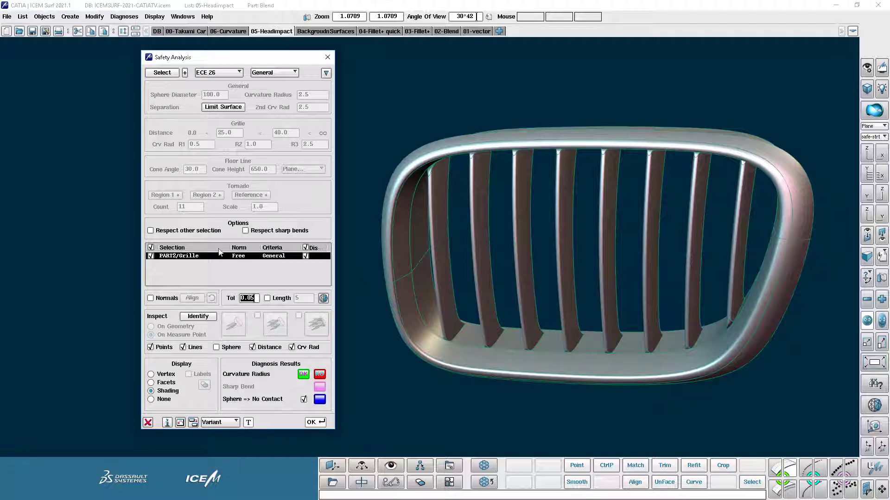
Display and align the surface normals of the grille, check the colour-marked boundaries without shading, and hide the normals again
click(151, 299)
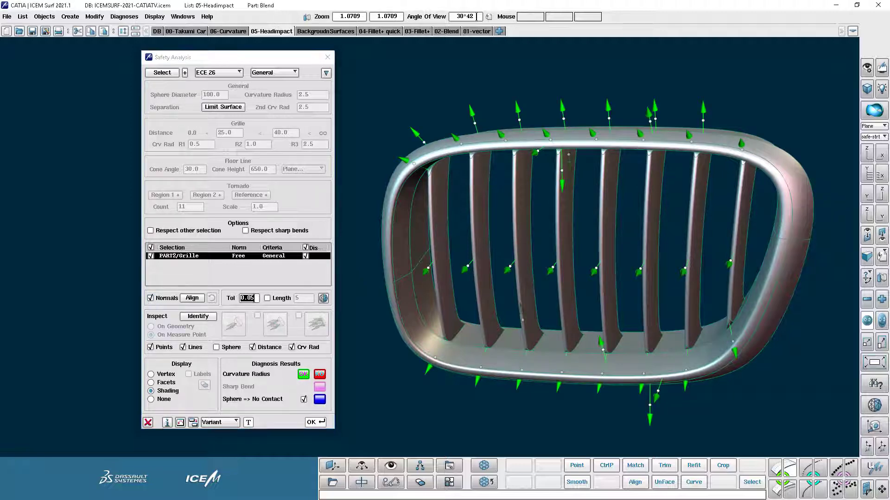
click(188, 300)
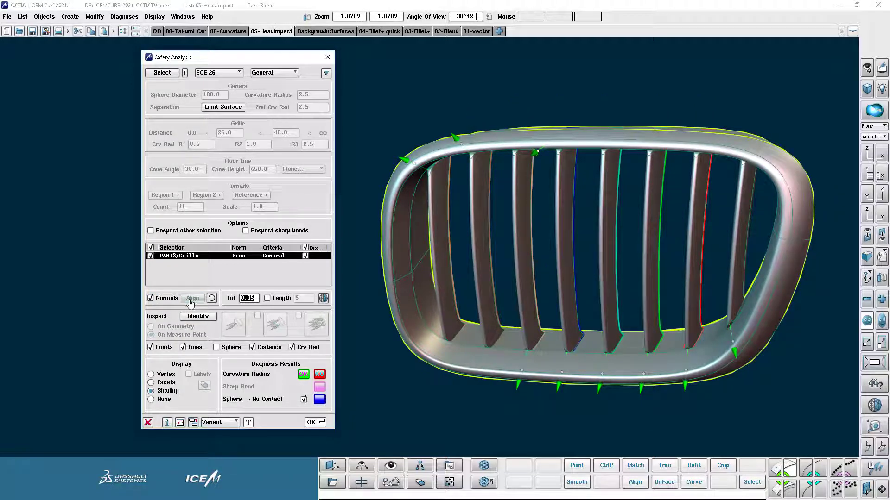
key(F5)
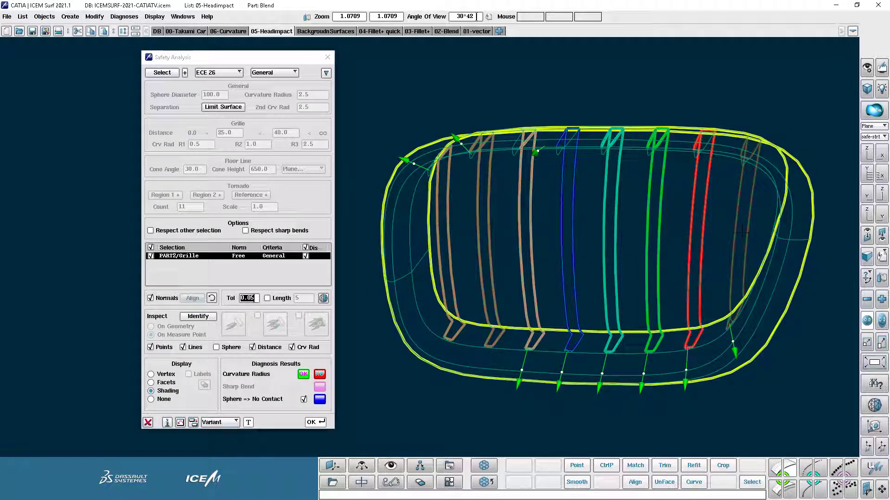
key(F5)
click(150, 299)
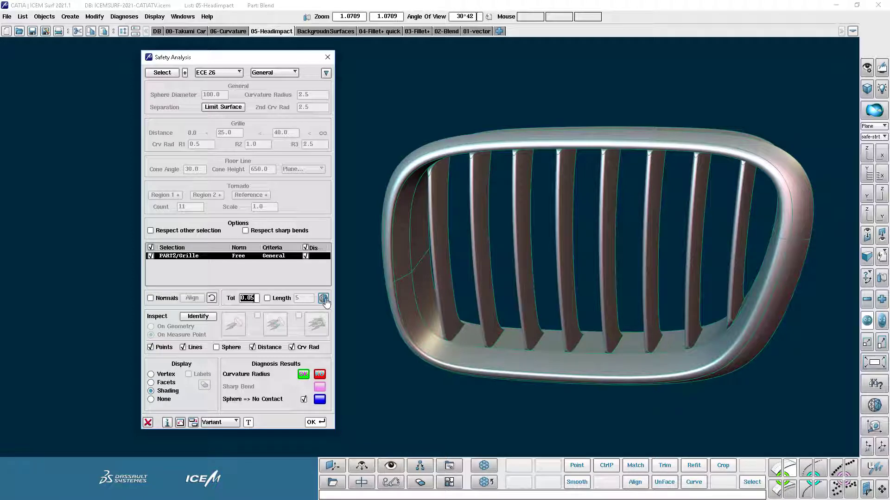
Preview the grille's analysis mesh at tolerance 0.05, once without and once with length 5, and switch the length limit off
click(323, 299)
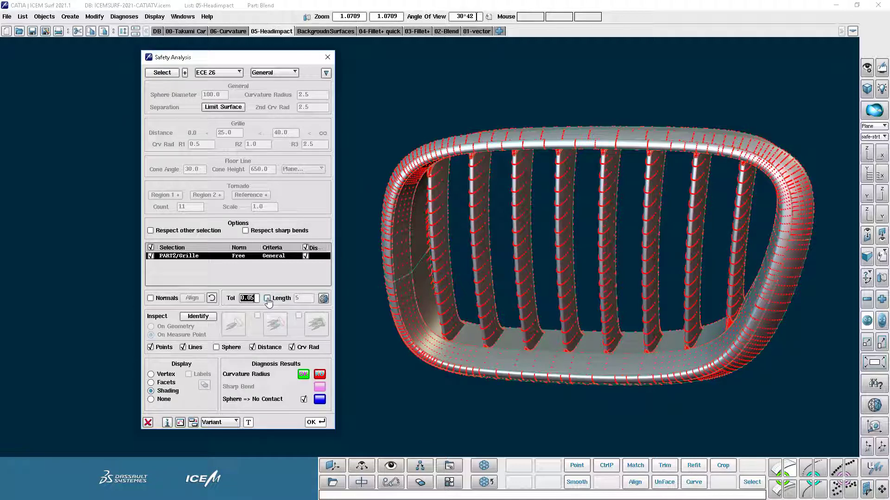
click(267, 299)
click(326, 303)
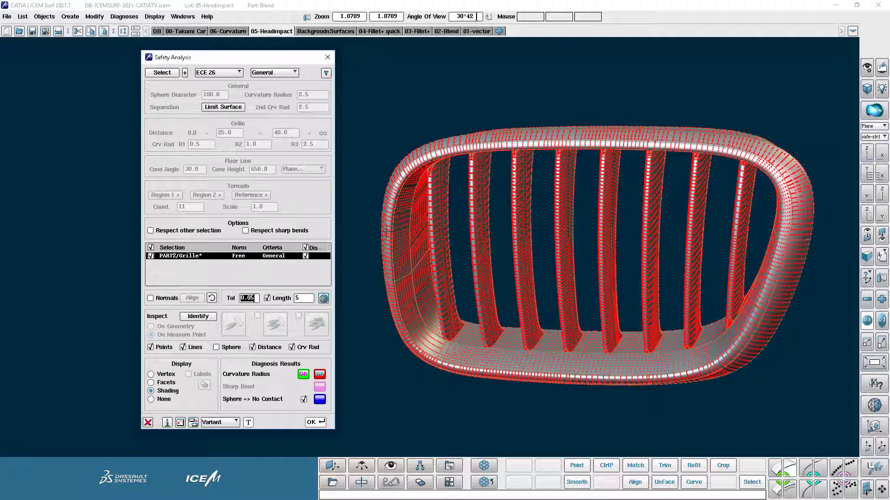
click(267, 298)
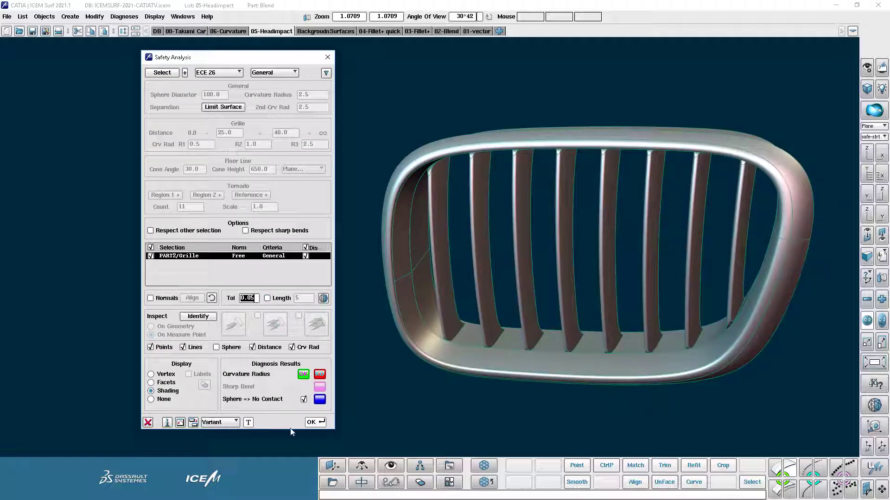
Compute the safety analysis on the grille, turn off the model shading and hide the areas without sphere contact
click(314, 423)
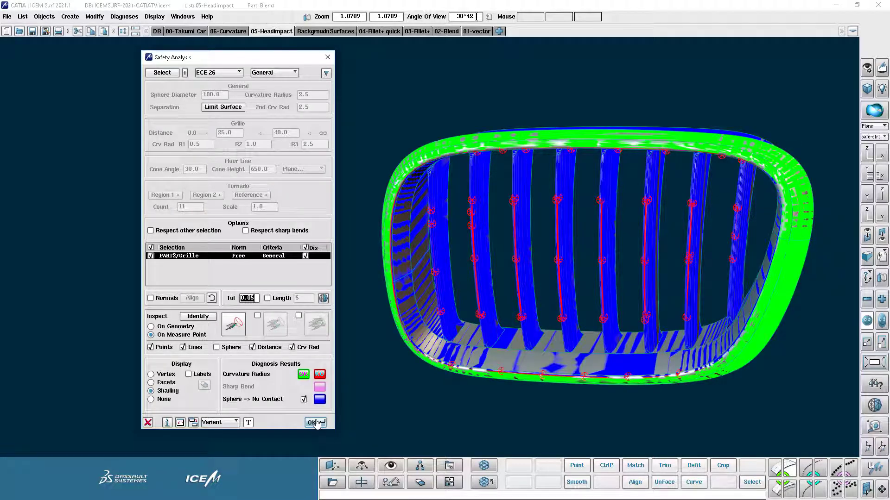
key(s)
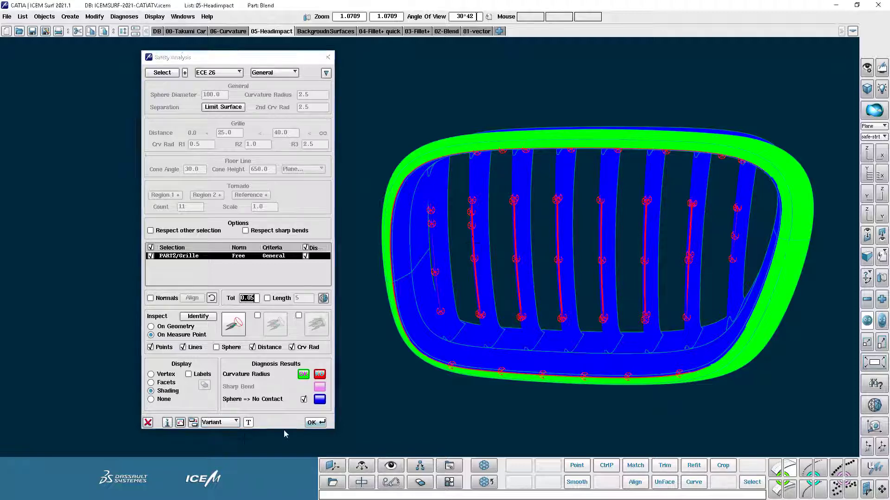
click(303, 399)
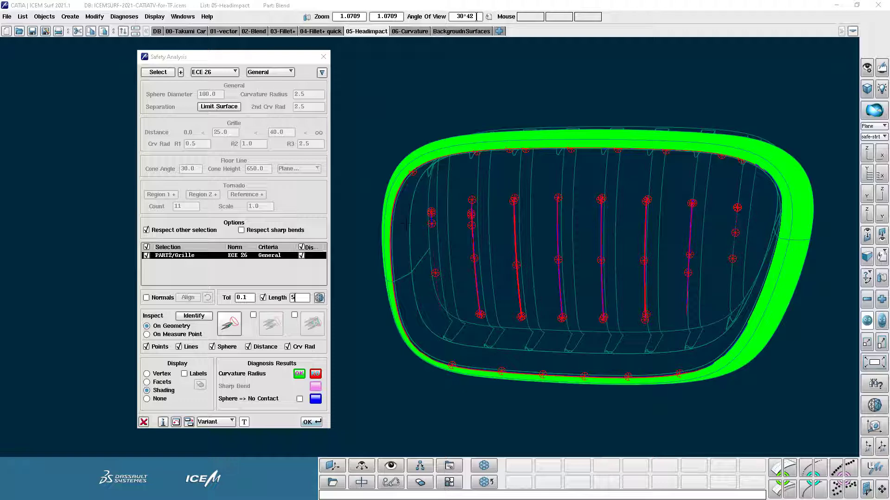
Store the contact lines and centre point lines of the safety analysis in the database as curves and inspect them
right_click(471, 241)
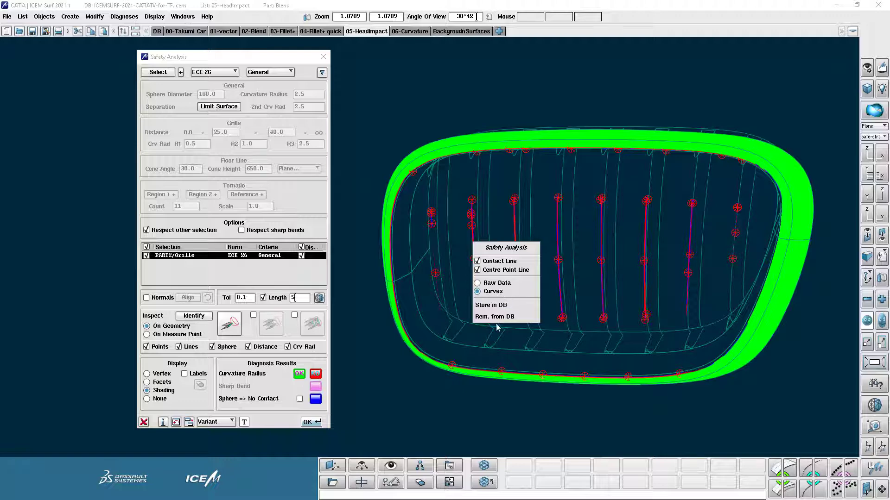
click(497, 307)
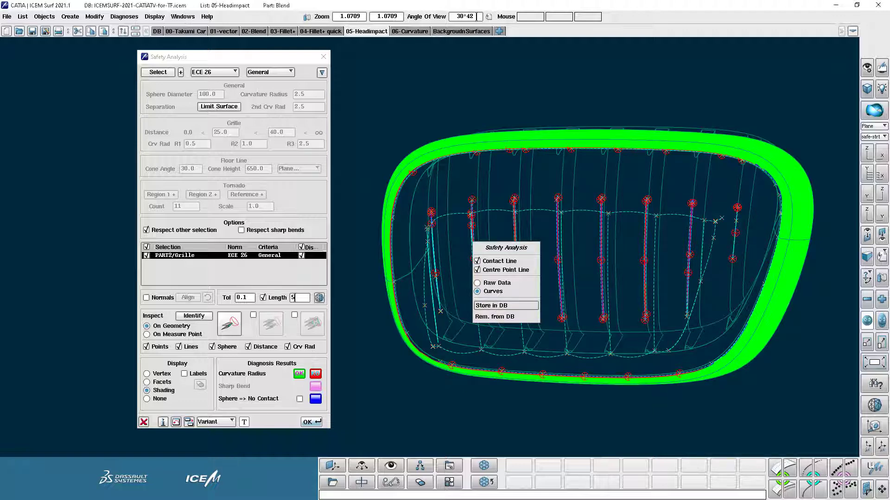
scroll(472, 214, up, 8)
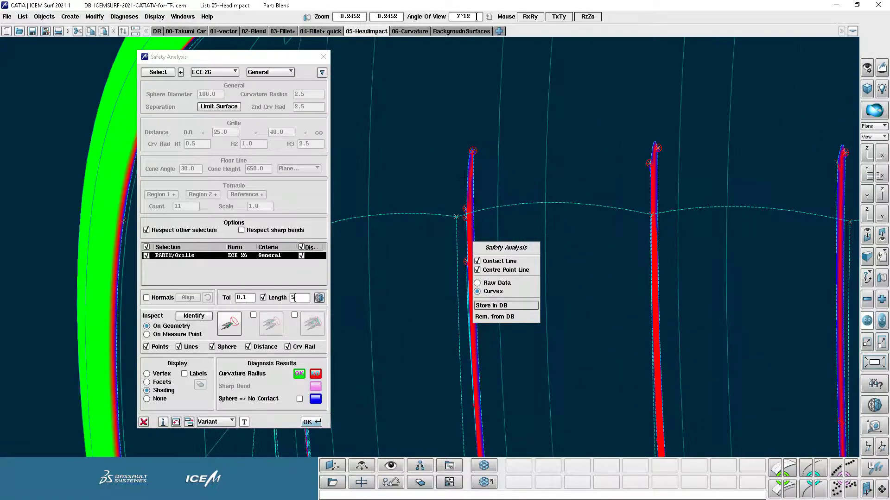
mouse_move(473, 215)
ctrl+shift+mouse_down()
mouse_move(473, 197)
mouse_move(476, 204)
ctrl+shift+mouse_up()
ctrl+shift+right_drag(476, 204, 476, 237)
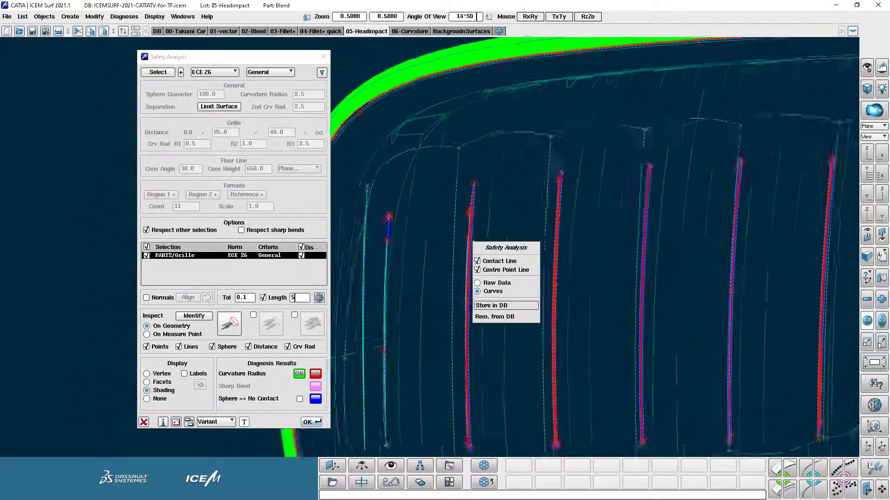
ctrl+shift+drag(476, 237, 491, 214)
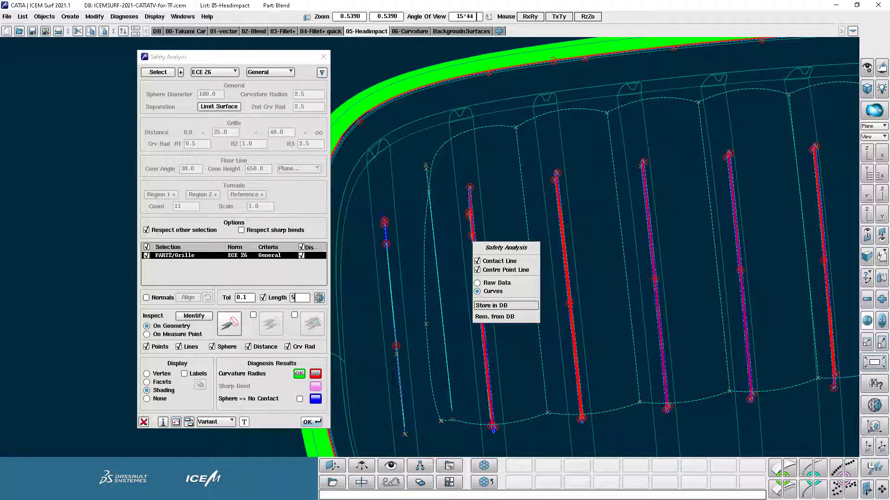
ctrl+shift+drag(653, 144, 665, 139)
right_drag(717, 155, 668, 204)
drag(667, 204, 589, 274)
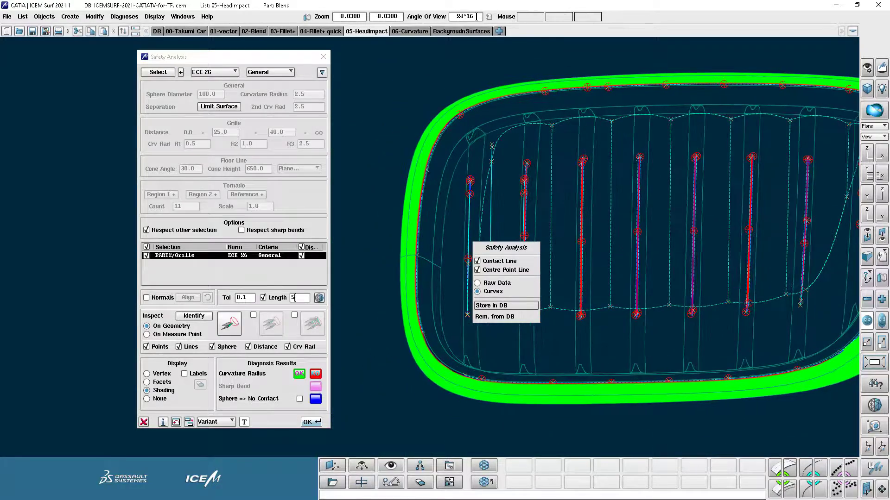
Remove the stored contact and centre point curves from the database and close the Safety Analysis options
click(495, 317)
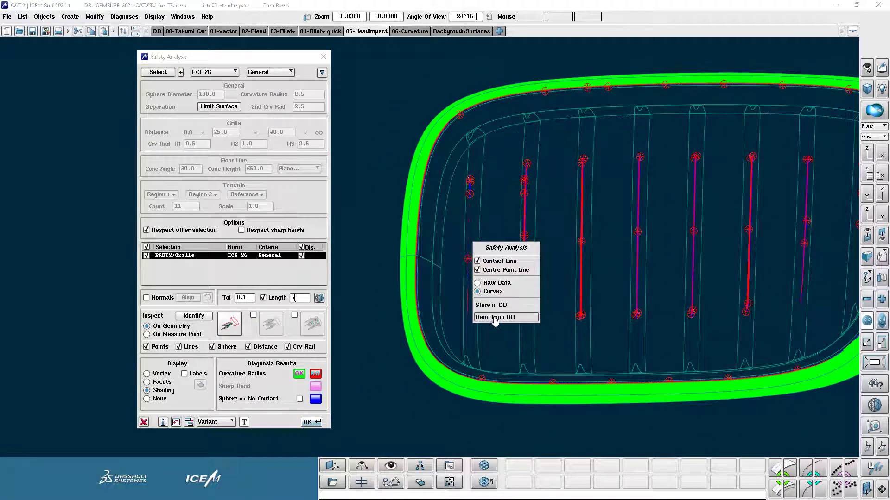
click(504, 246)
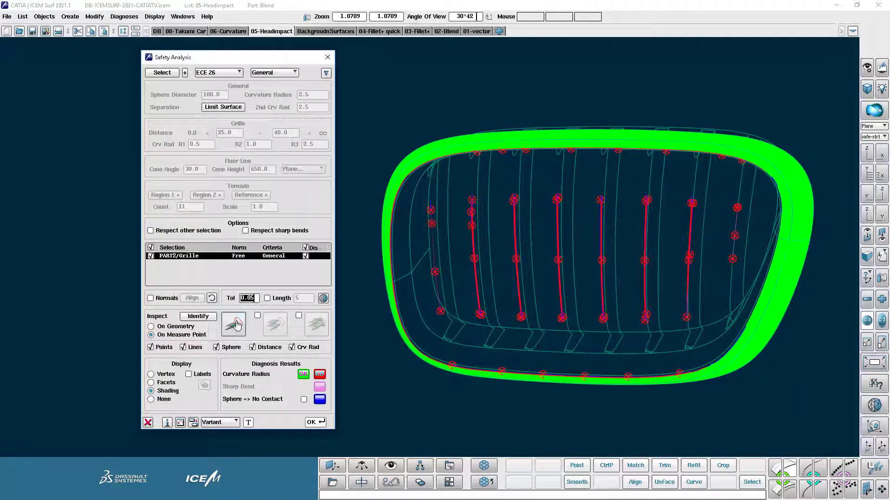
Inspect a grille bar with a one-point-contact sphere, move the sphere to a bar nearer the middle, and delete it
click(234, 324)
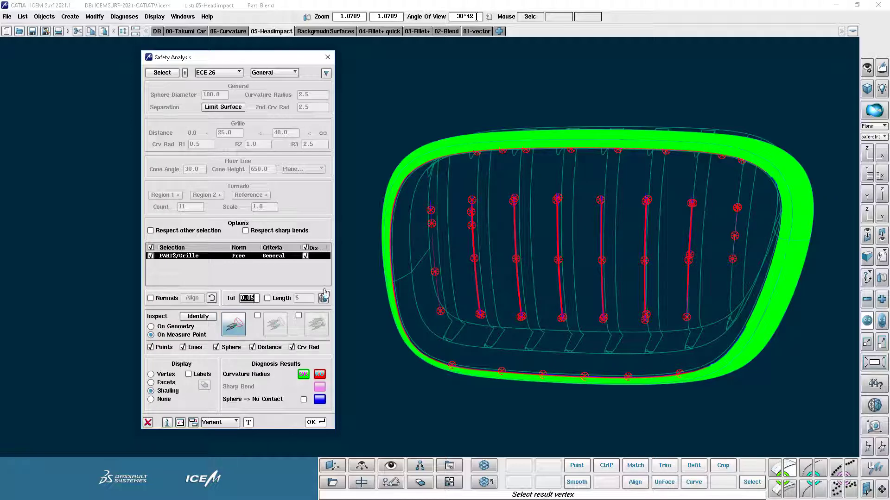
click(485, 240)
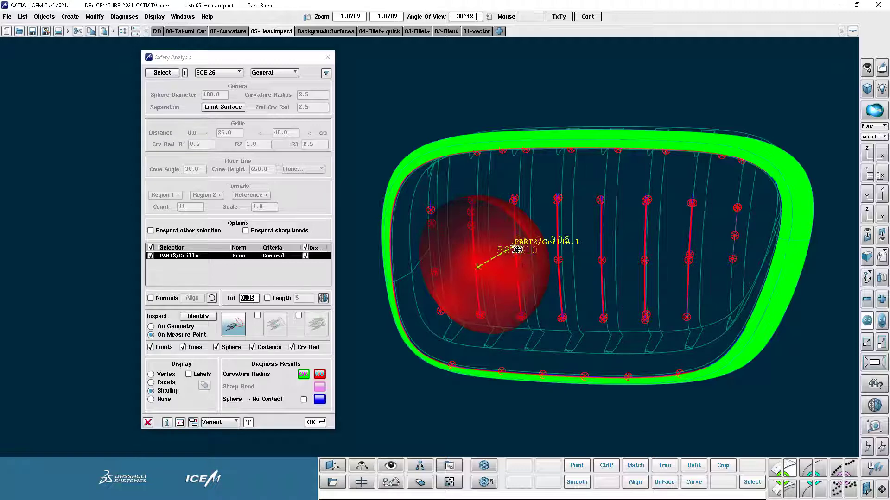
drag(515, 244, 595, 217)
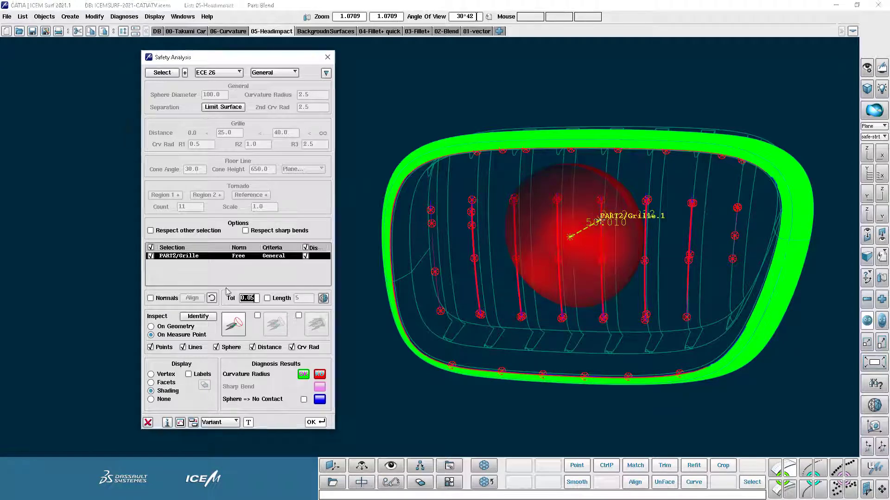
right_click(608, 217)
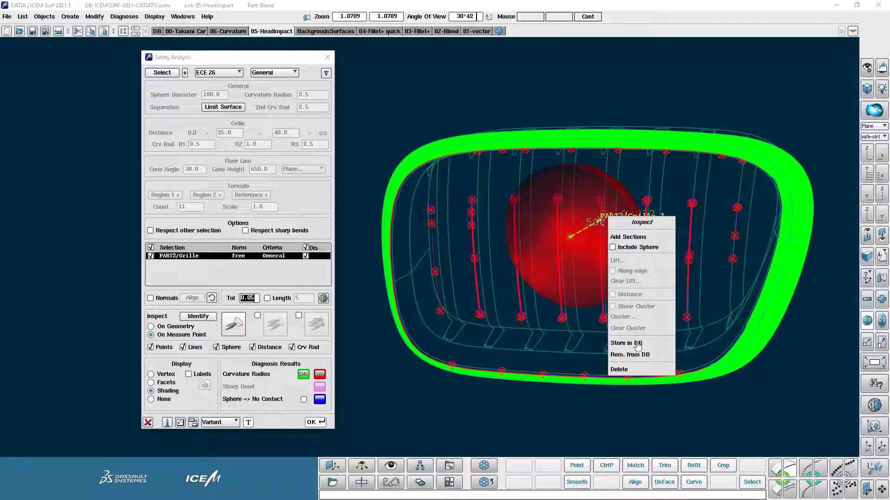
click(633, 371)
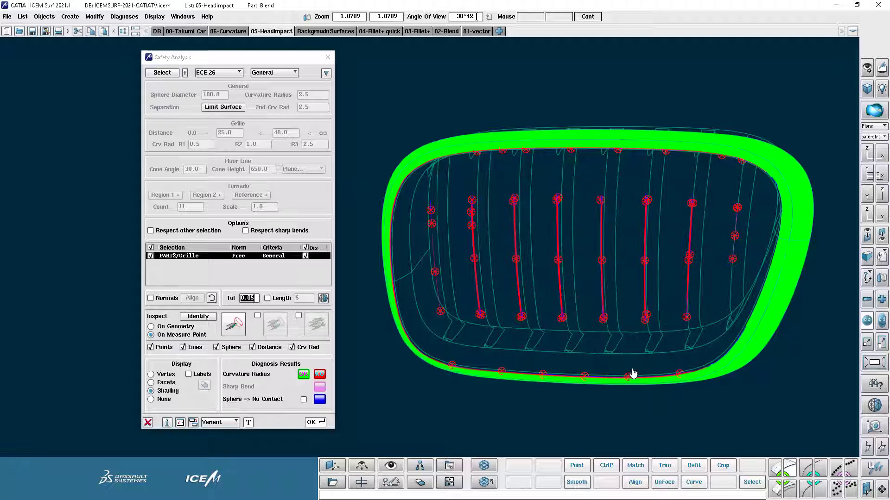
Show the two-contact-point centre curves and examine them above the grille bars from an oblique close-up view
click(258, 315)
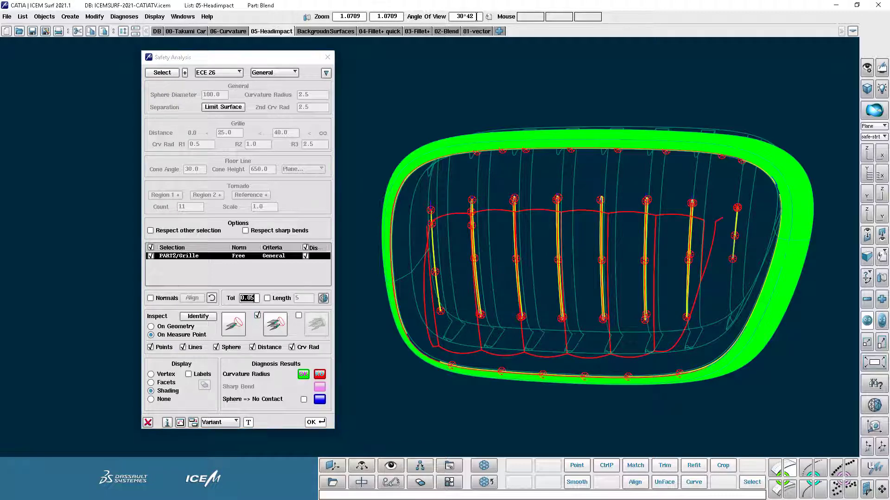
ctrl+drag(569, 261, 595, 164)
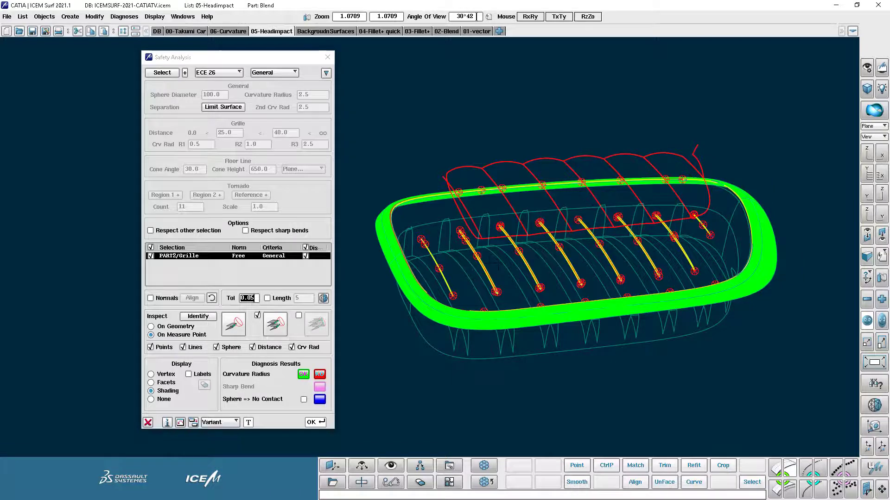
ctrl+right_drag(483, 264, 504, 306)
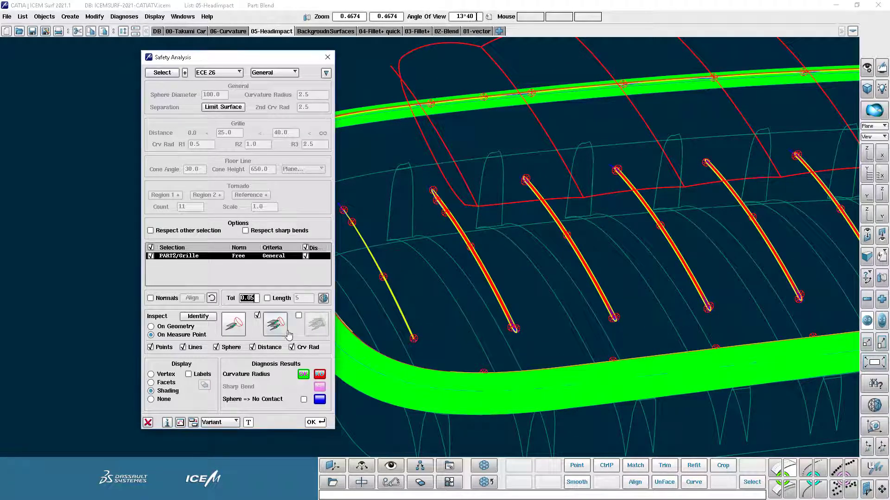
Place an inspection sphere on a two-contact-point centre curve and examine its contacts while moving it along the curve
click(274, 324)
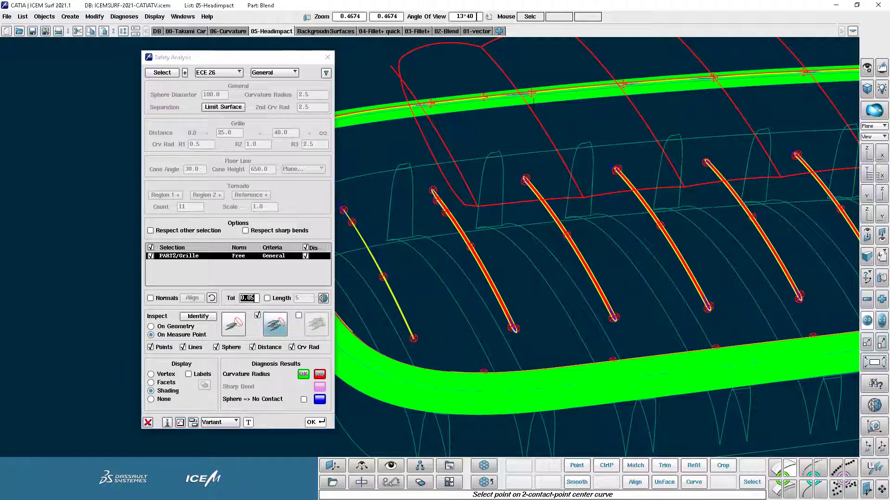
click(541, 116)
ctrl+drag(540, 118, 547, 232)
ctrl+right_drag(549, 241, 552, 225)
ctrl+drag(553, 224, 524, 193)
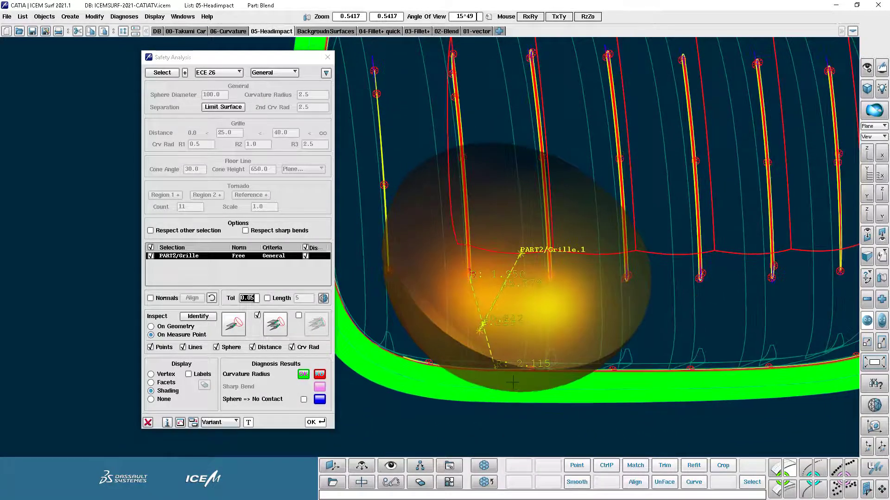
right_drag(524, 193, 582, 204)
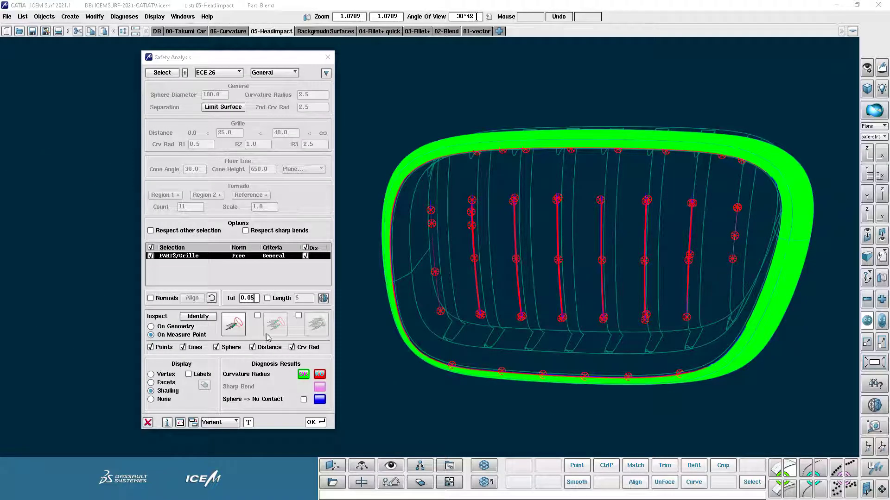
Show the three-point-contact sphere centres with the inspection points hidden, and switch the result display through Facets to Vertex
click(298, 315)
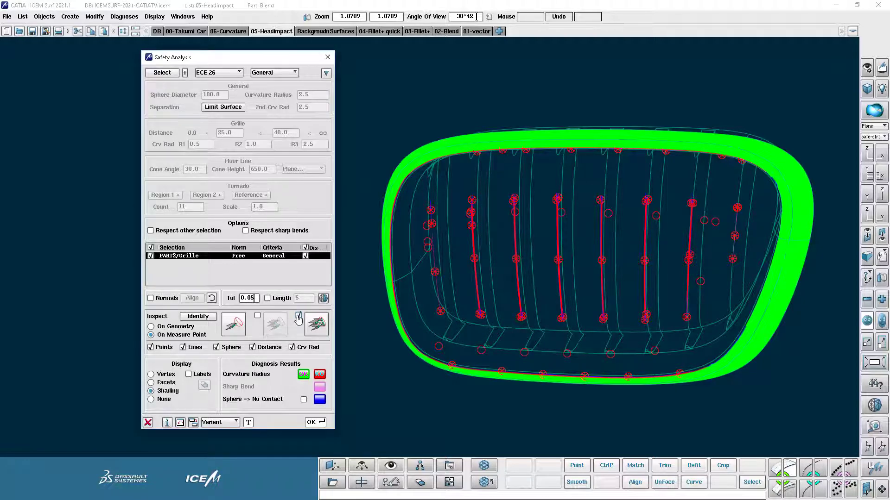
click(151, 347)
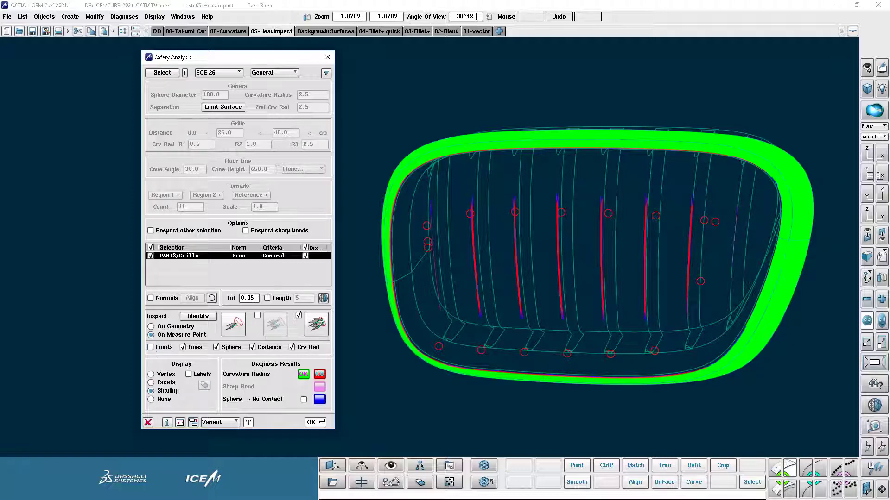
click(152, 383)
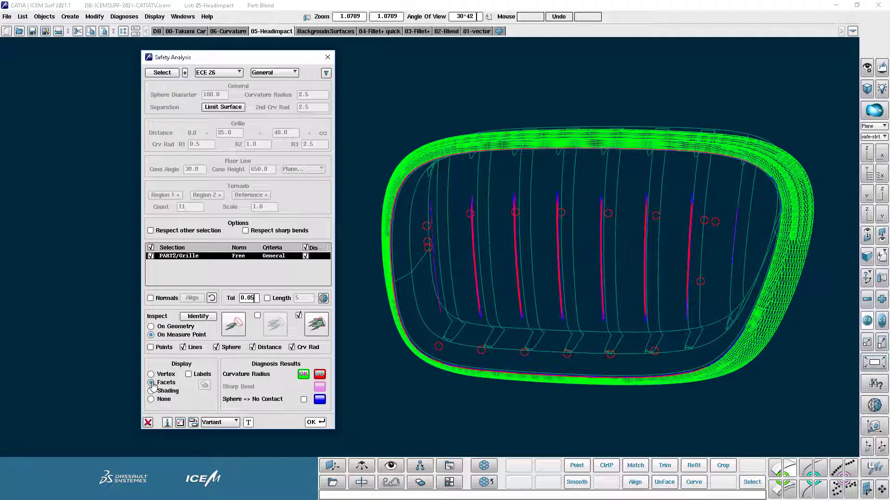
click(152, 374)
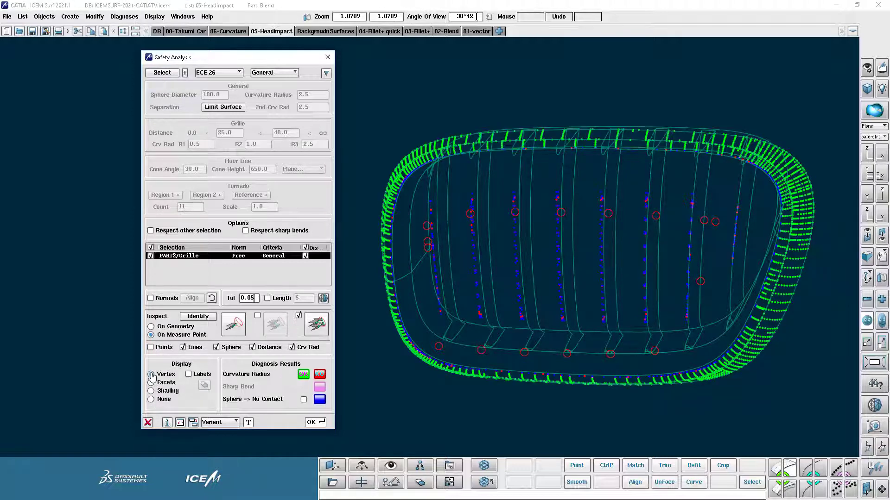
Place a three-point-contact sphere on a centre near the grille's upper edge and examine its contact triangle up close
click(317, 325)
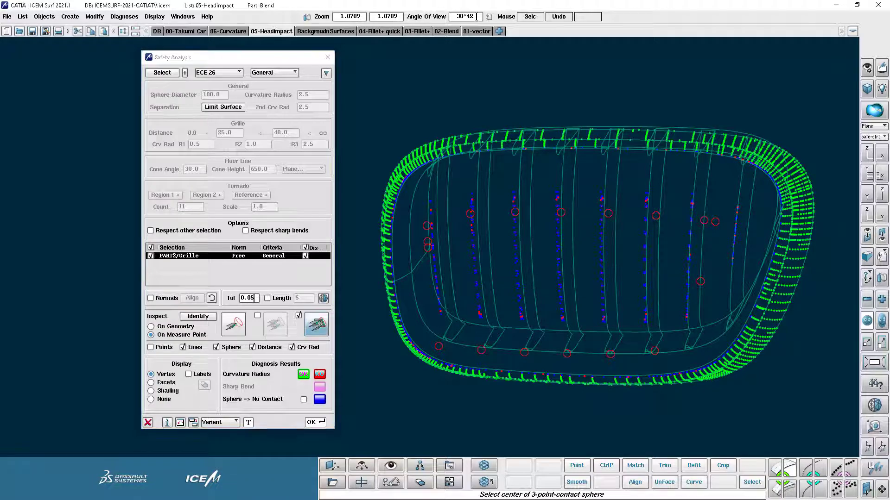
click(514, 214)
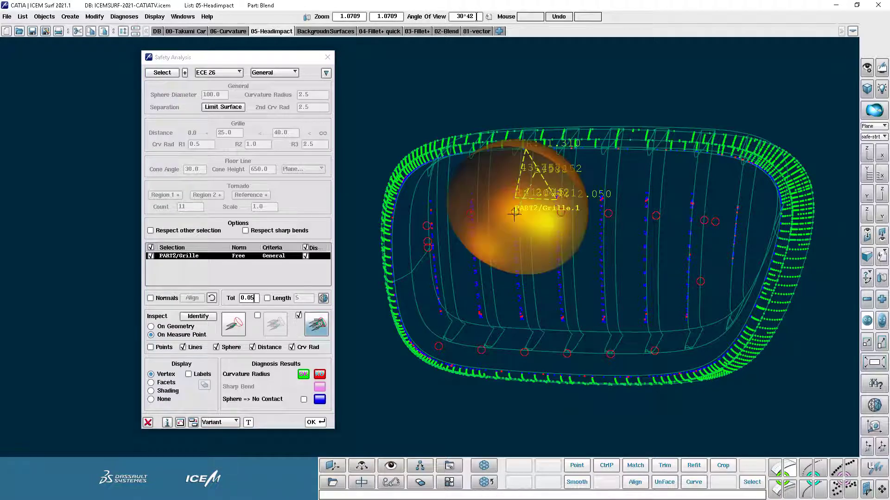
ctrl+drag(550, 245, 579, 188)
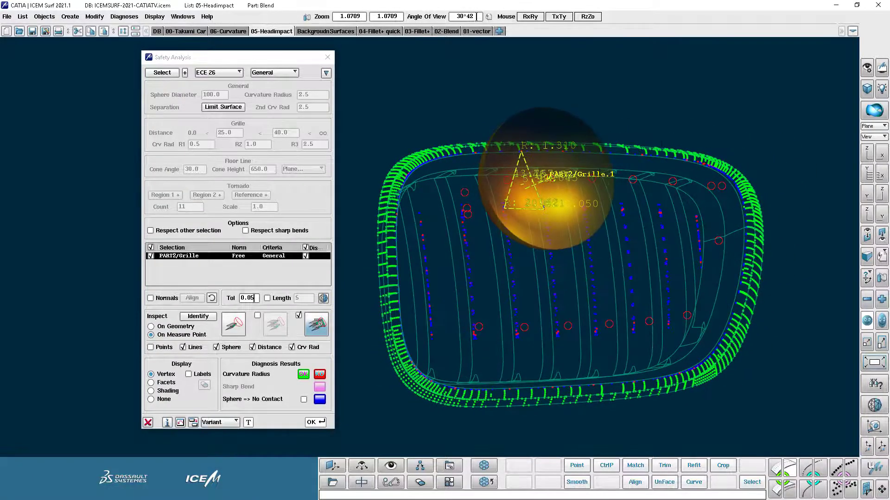
ctrl+middle_drag(574, 192, 562, 251)
ctrl+right_drag(559, 253, 610, 272)
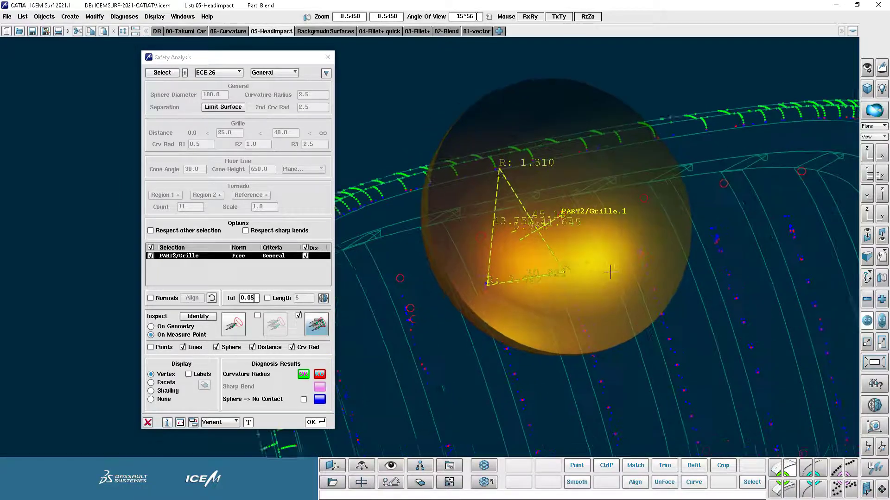
ctrl+drag(610, 272, 588, 230)
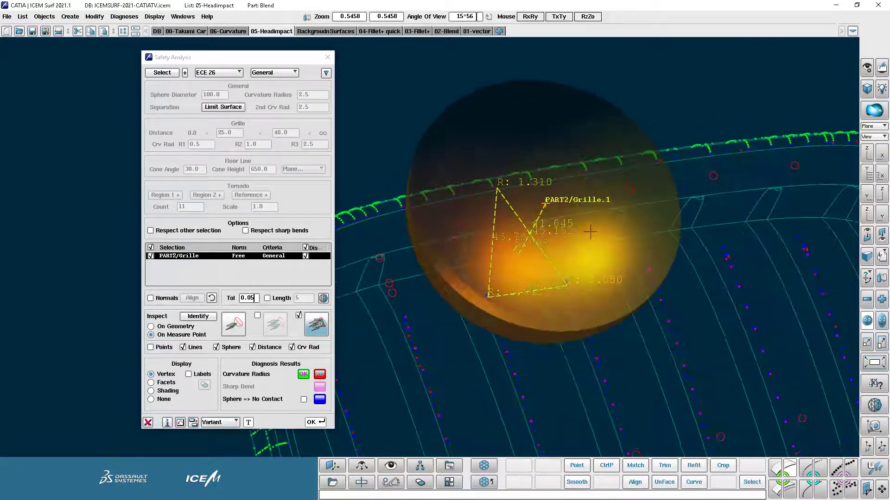
ctrl+right_drag(588, 230, 645, 240)
ctrl+middle_drag(645, 240, 615, 234)
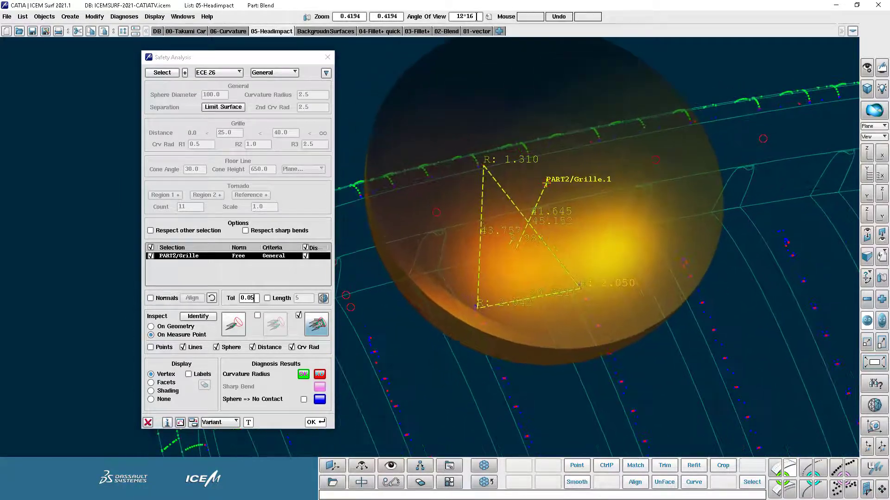
Toggle the sphere's curvature radius, distance, sphere and line displays off and on again one by one
click(292, 348)
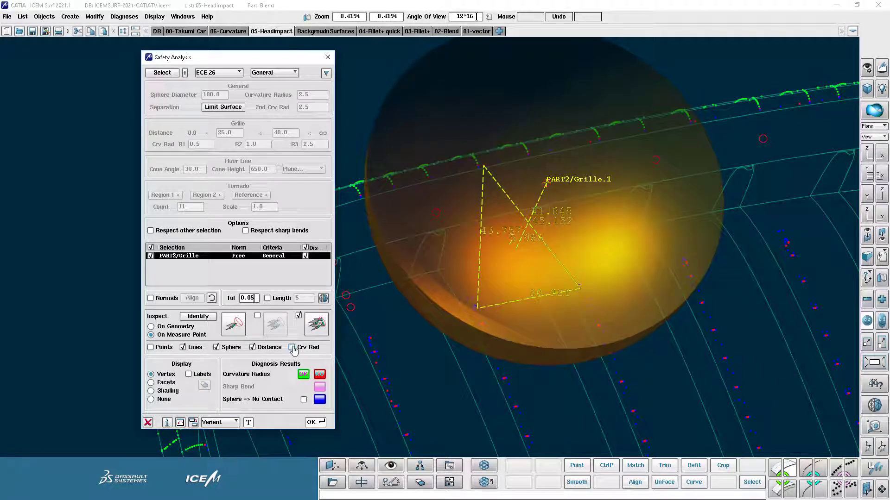
click(292, 348)
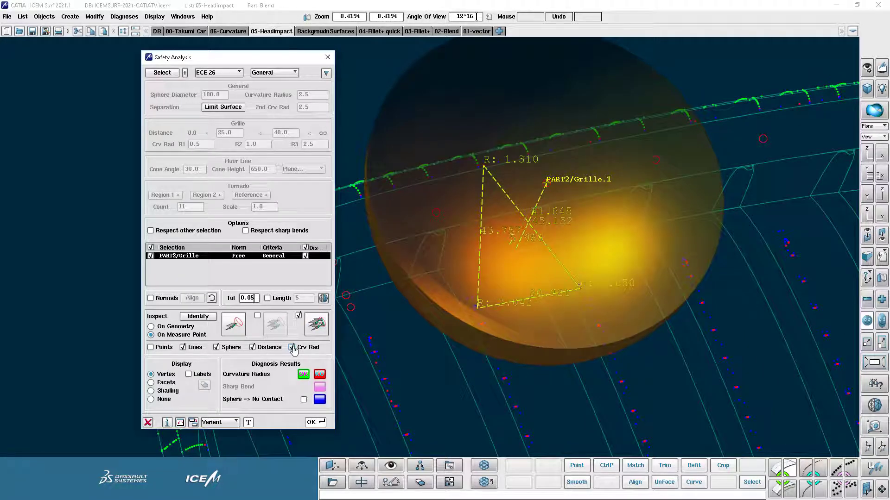
click(253, 348)
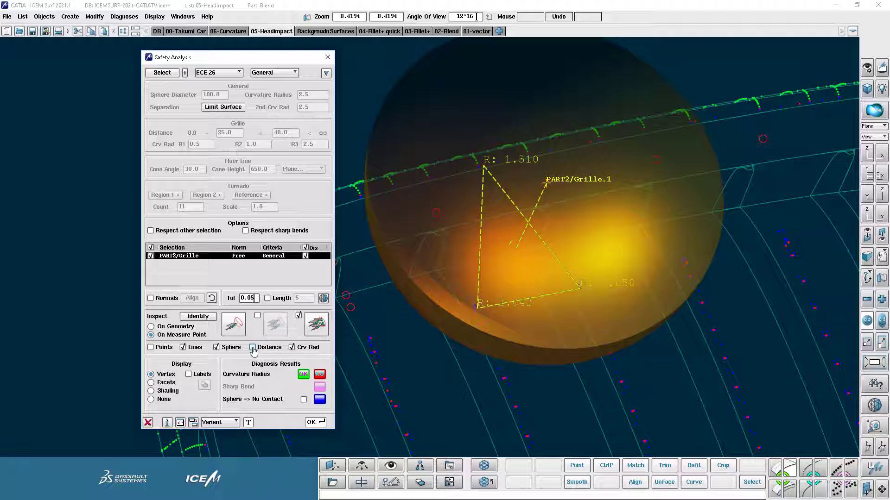
click(252, 347)
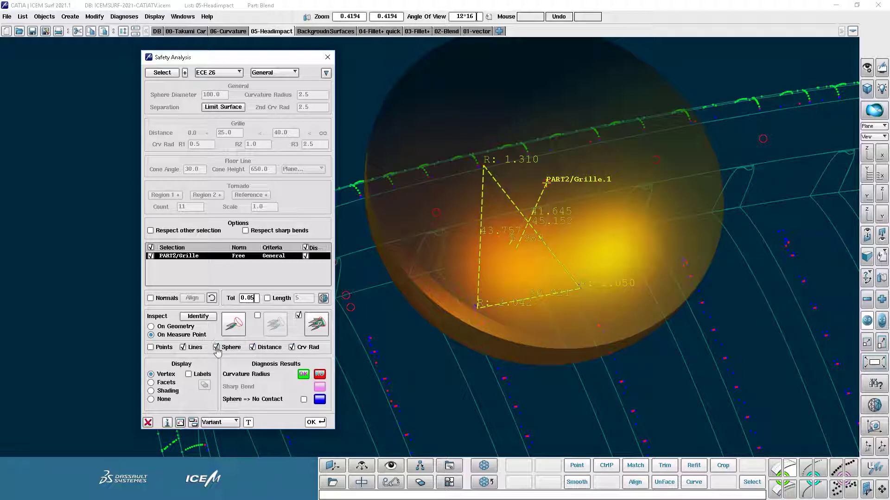
click(216, 347)
click(216, 347)
click(215, 347)
click(216, 348)
click(183, 347)
click(183, 347)
click(183, 348)
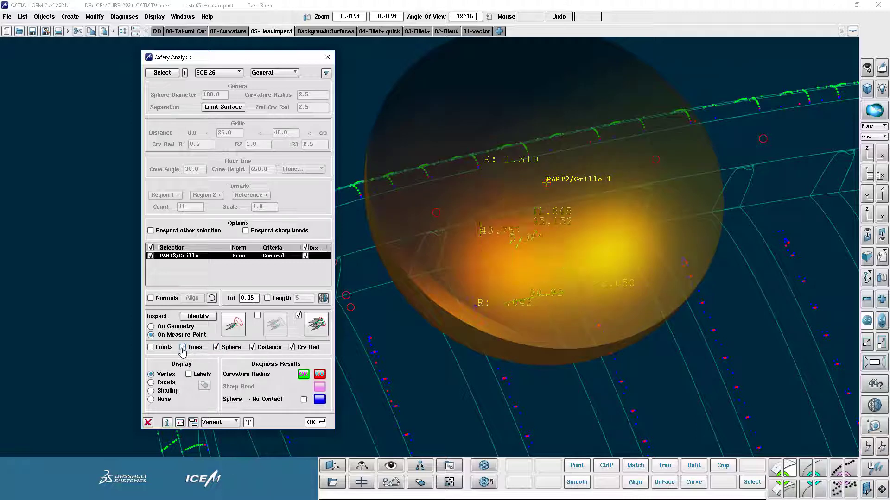
click(183, 348)
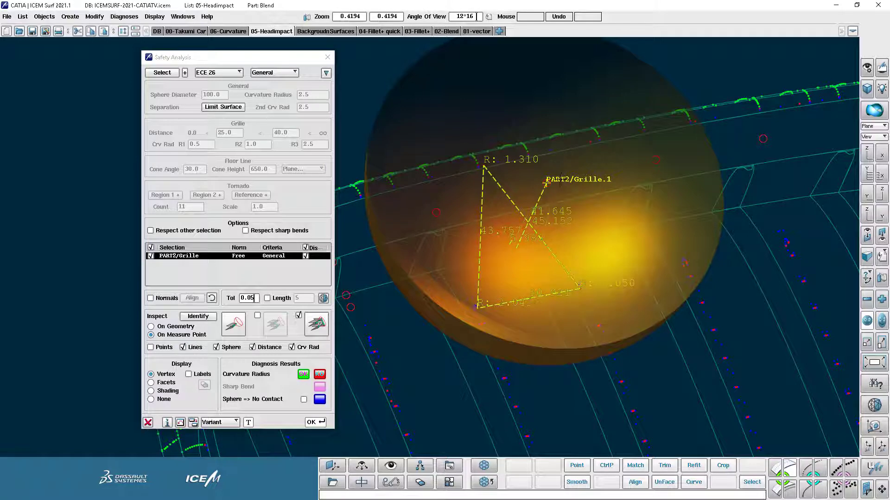
Add sections through the three-point-contact sphere with Include Sphere enabled and check them in the Sections list
right_click(548, 185)
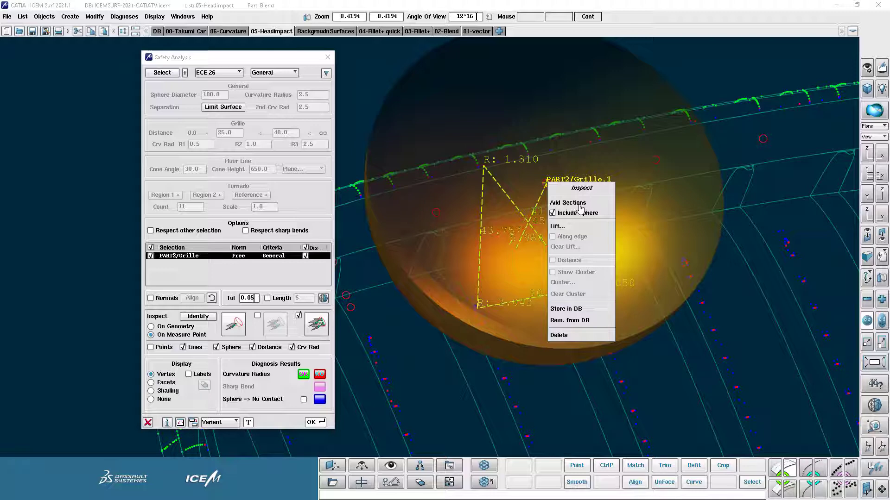
click(580, 203)
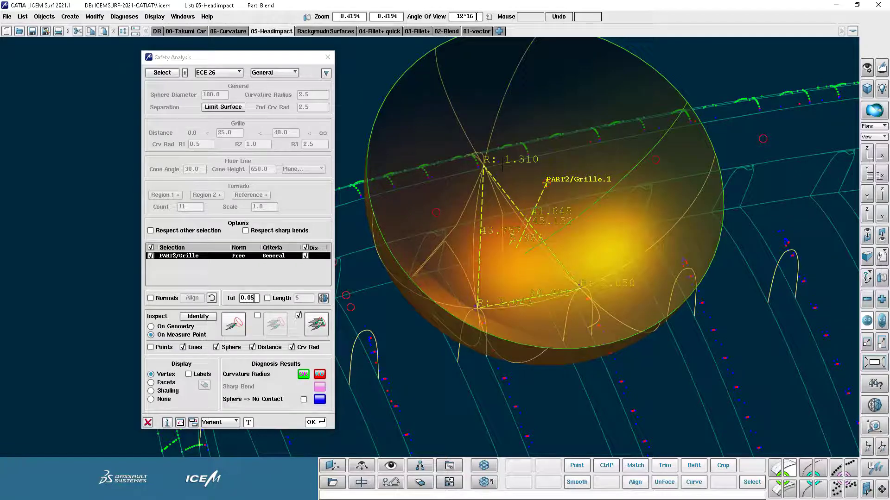
click(362, 482)
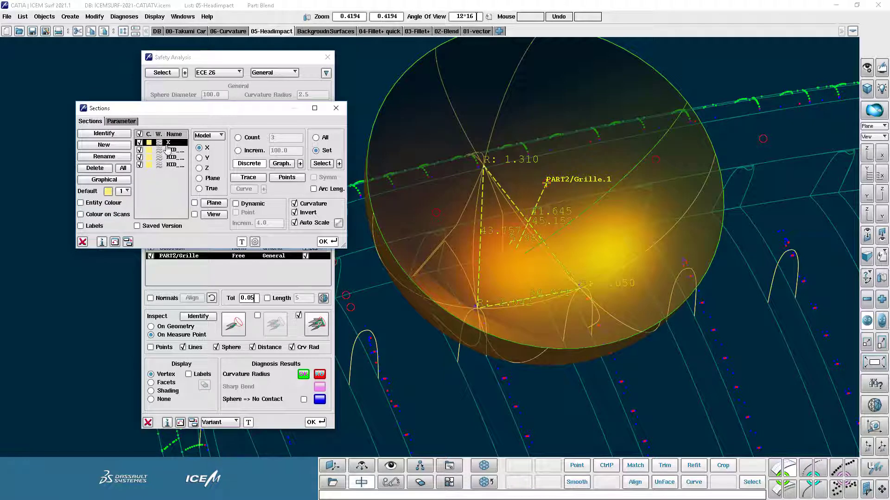
click(82, 241)
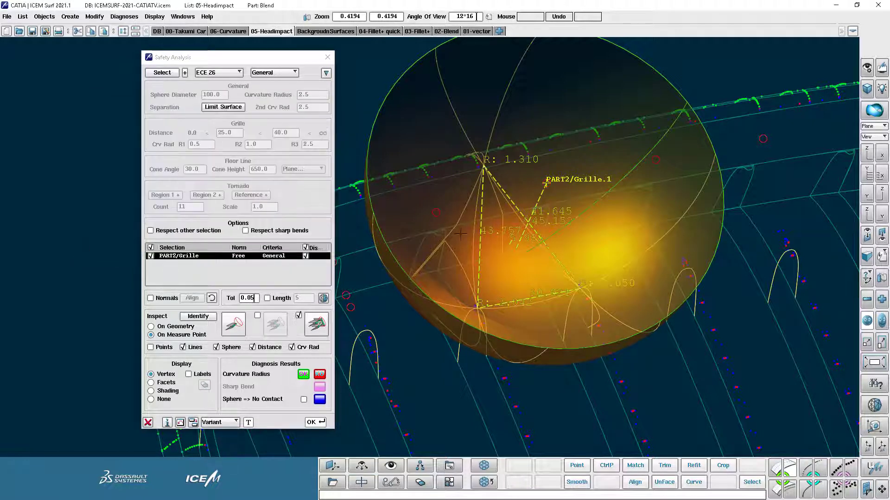
Open the Inspect options of the three-point-contact sphere
right_click(548, 182)
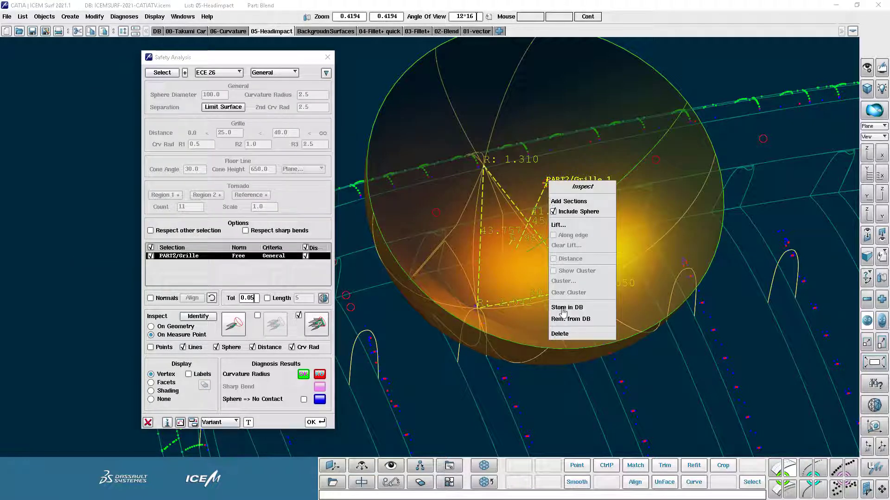